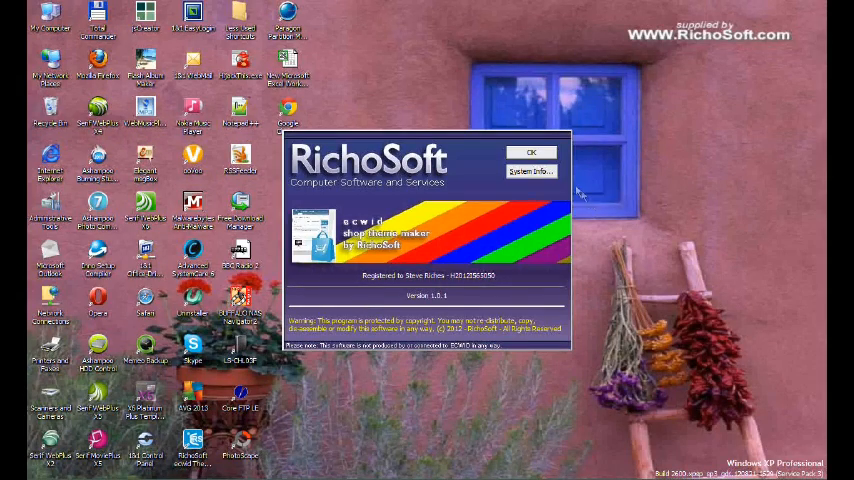
- Begin Create Images with Serif WebPlus X5 chosen as the version, launching the template
click(541, 156)
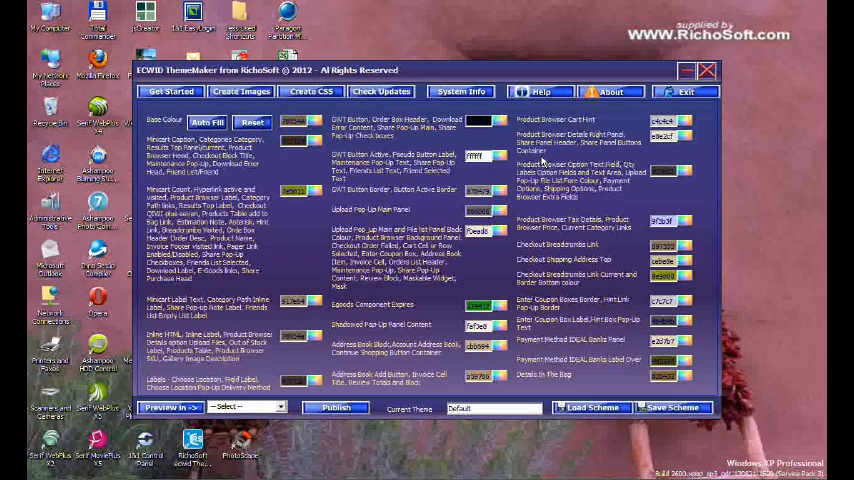
click(239, 92)
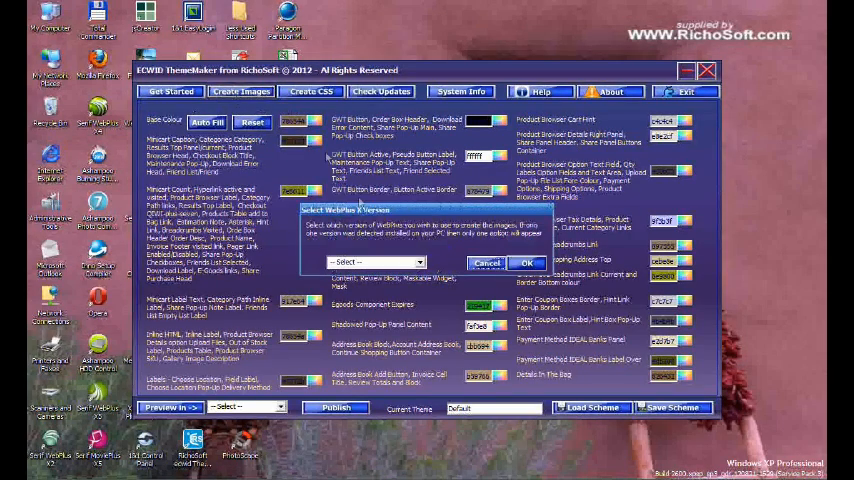
click(420, 263)
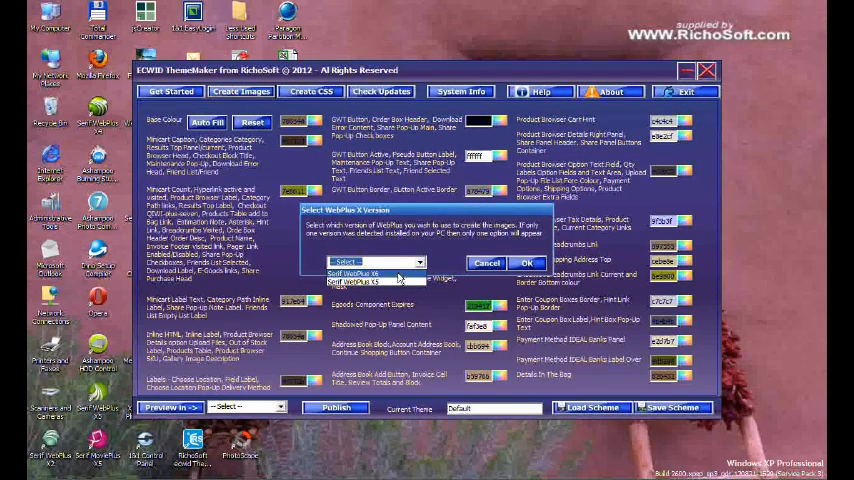
click(395, 281)
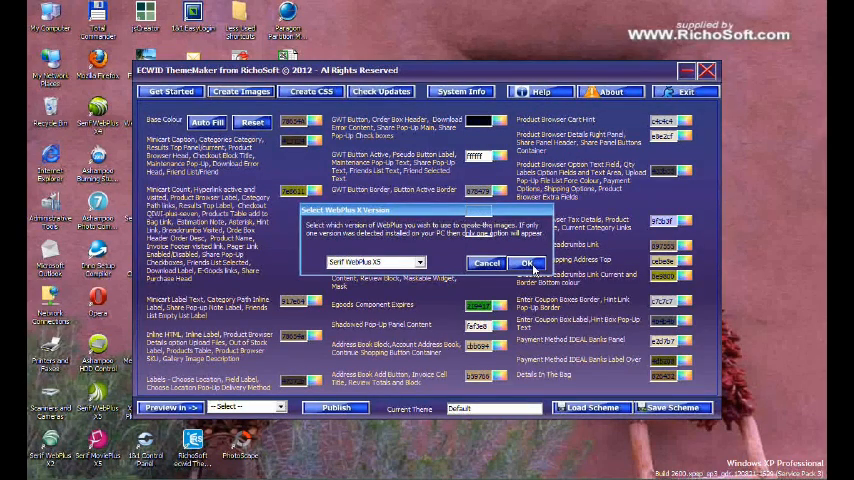
click(527, 264)
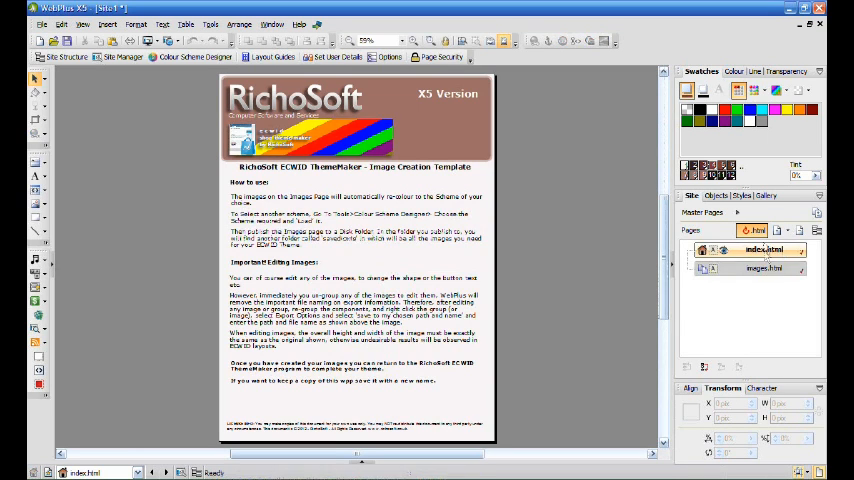
- Show the images.html template page and zoom it to page width
click(758, 270)
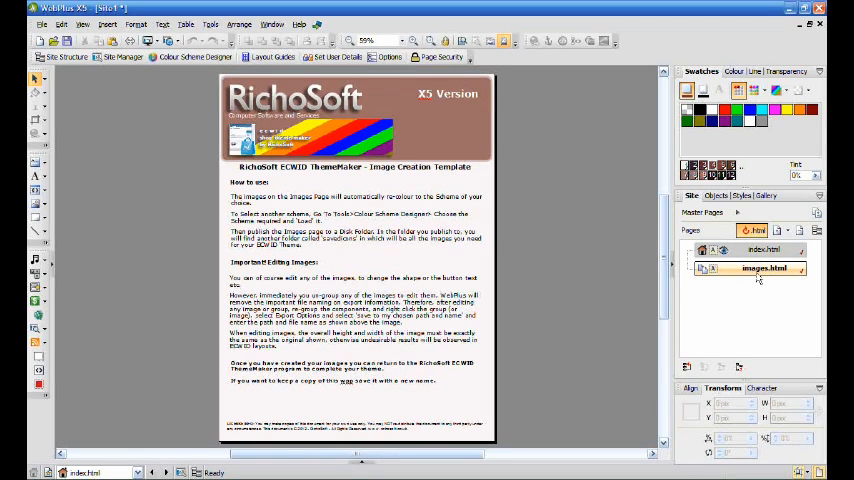
right_click(758, 278)
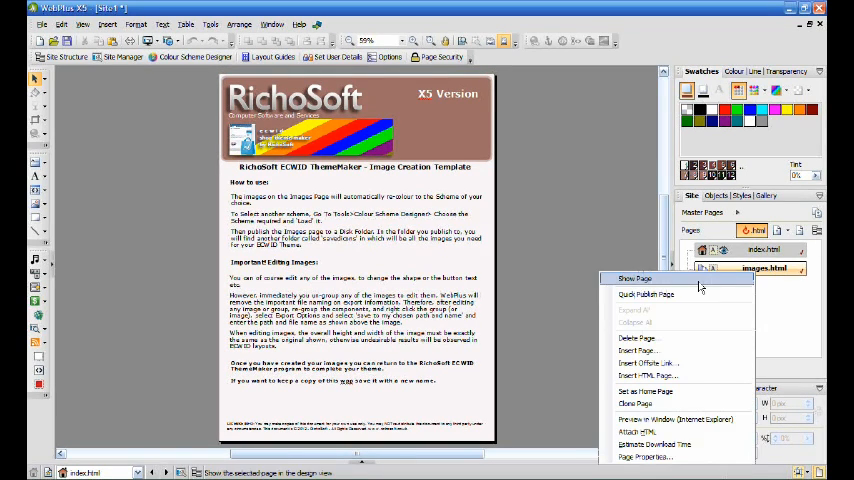
click(625, 277)
click(82, 24)
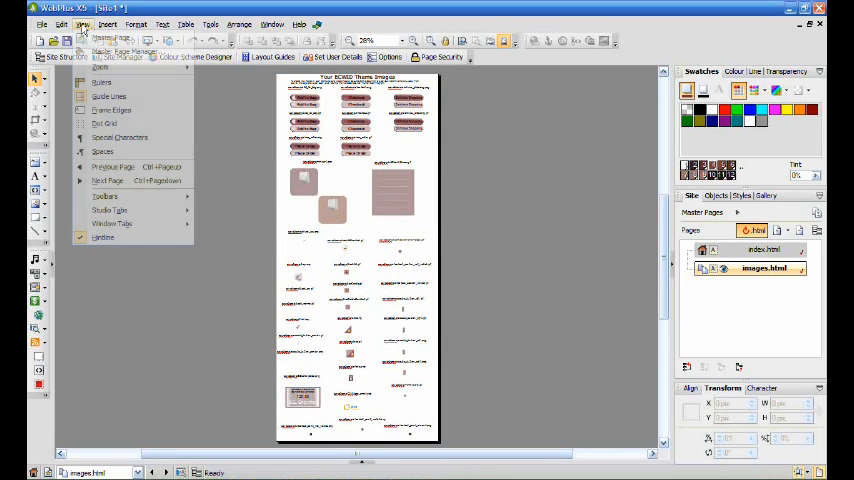
mouse_move(101, 67)
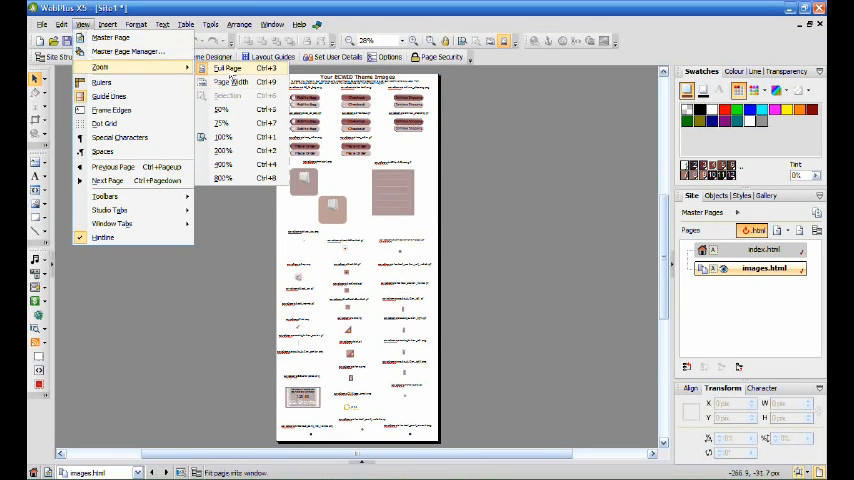
click(234, 83)
scroll(608, 162, up, 5)
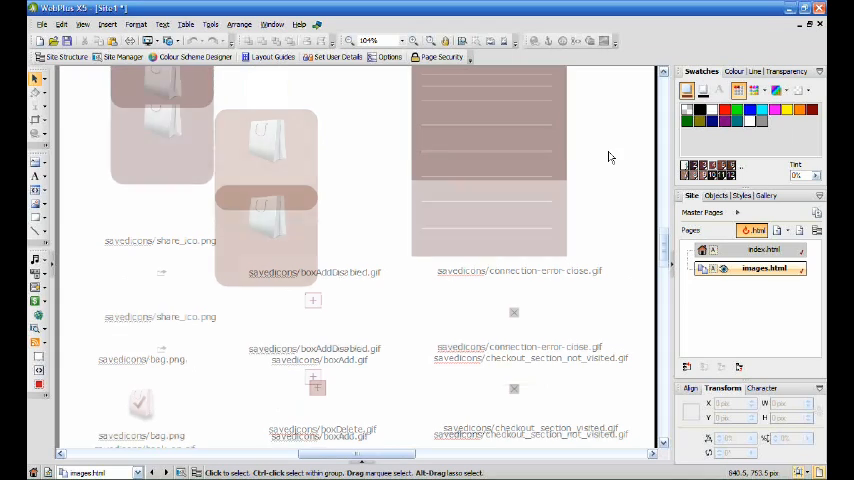
scroll(608, 157, up, 3)
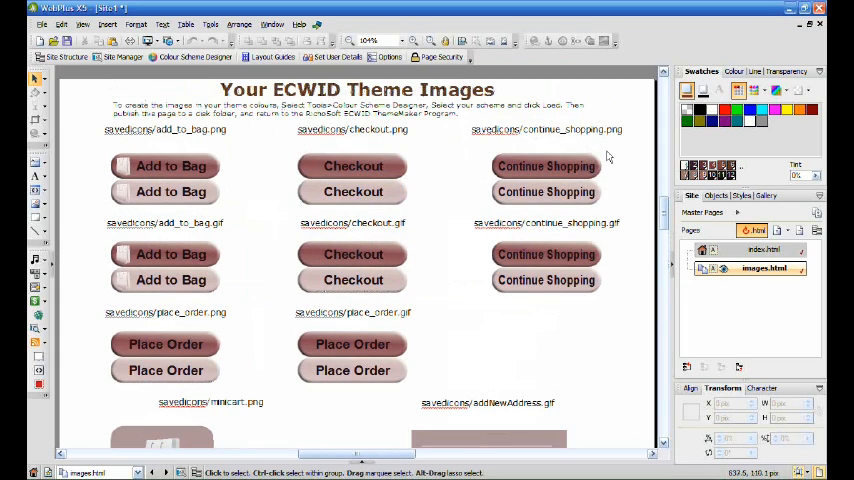
- In the Colour Scheme Designer, load the veronica saved scheme
click(211, 24)
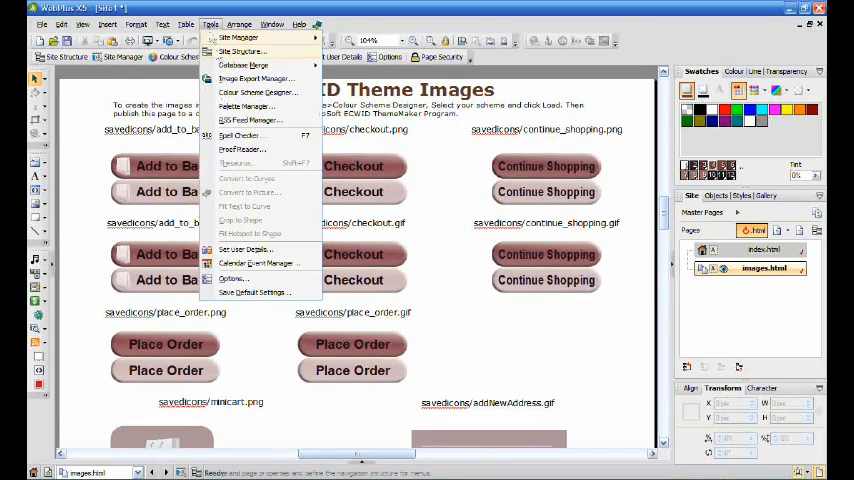
click(250, 93)
click(288, 90)
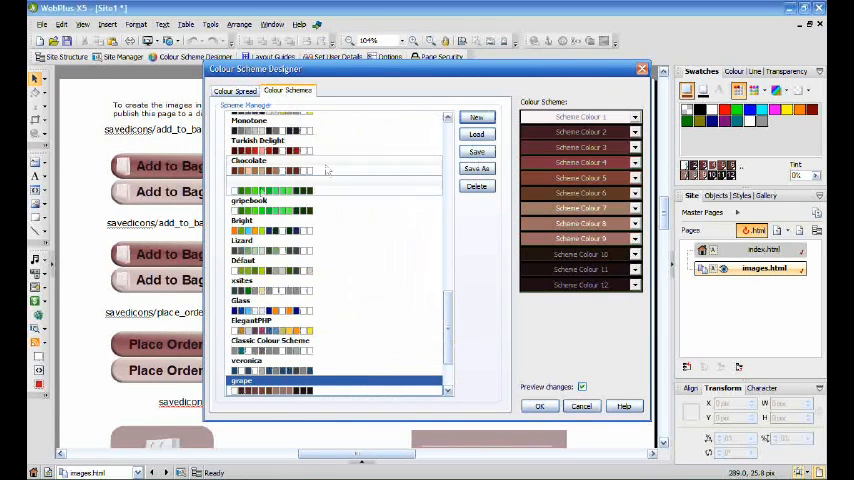
click(261, 370)
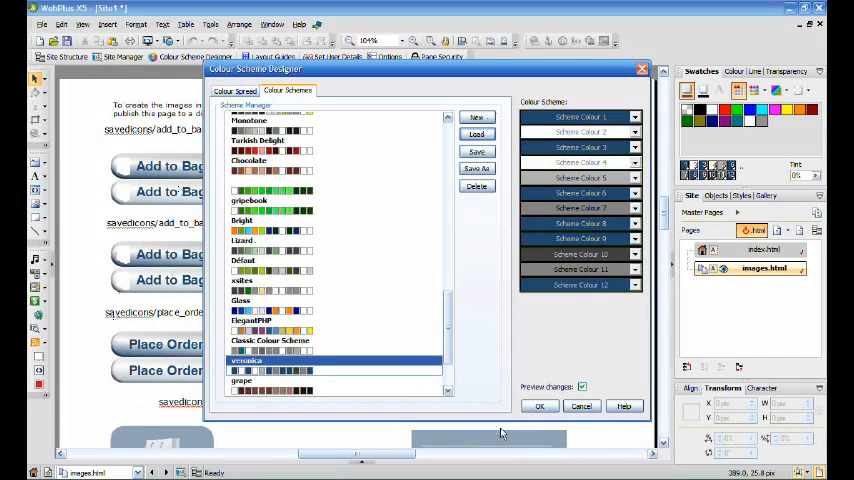
- Populate a colour spread from base colour 753896 and apply the purple scheme
click(235, 91)
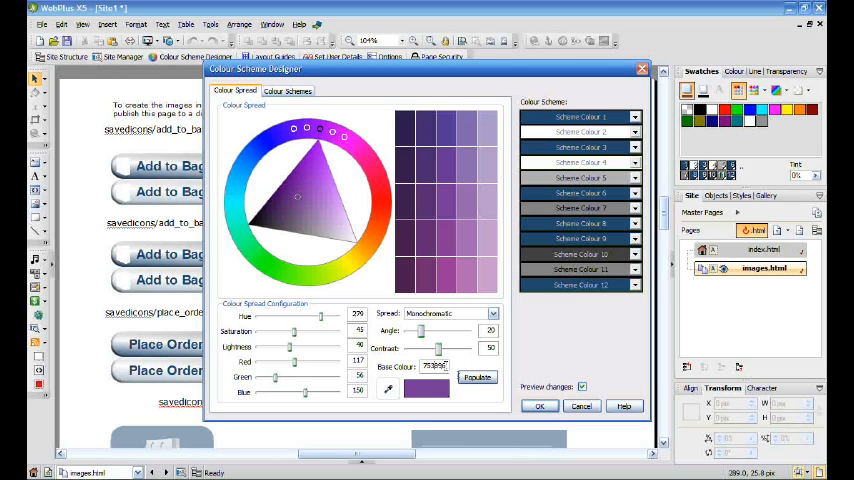
drag(447, 366, 419, 366)
click(478, 379)
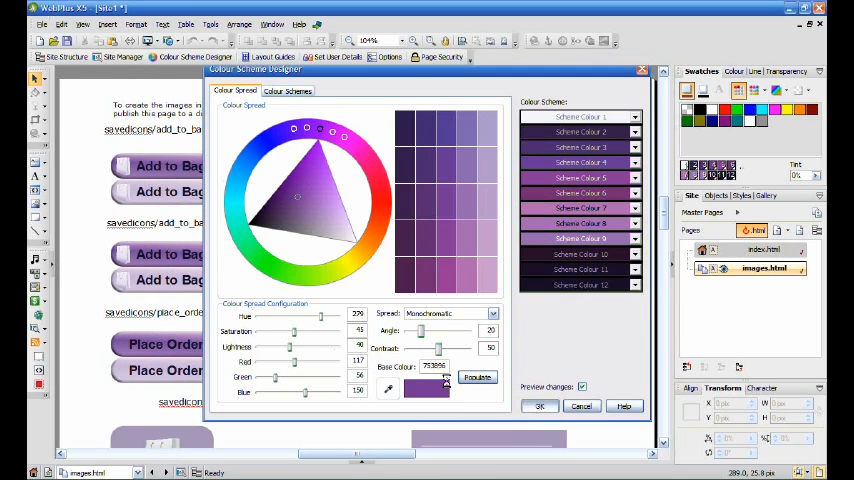
key(Return)
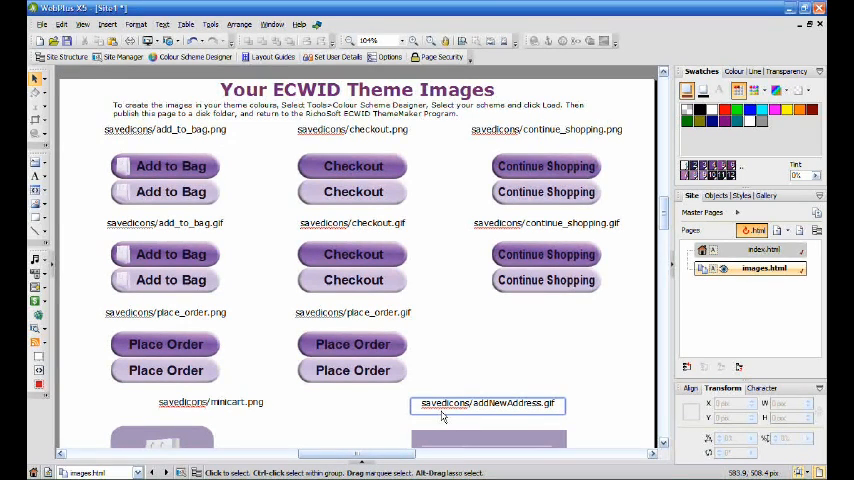
- Set Publish to Disk Folder output to the ecwidimages folder inside temp
click(42, 24)
mouse_move(75, 192)
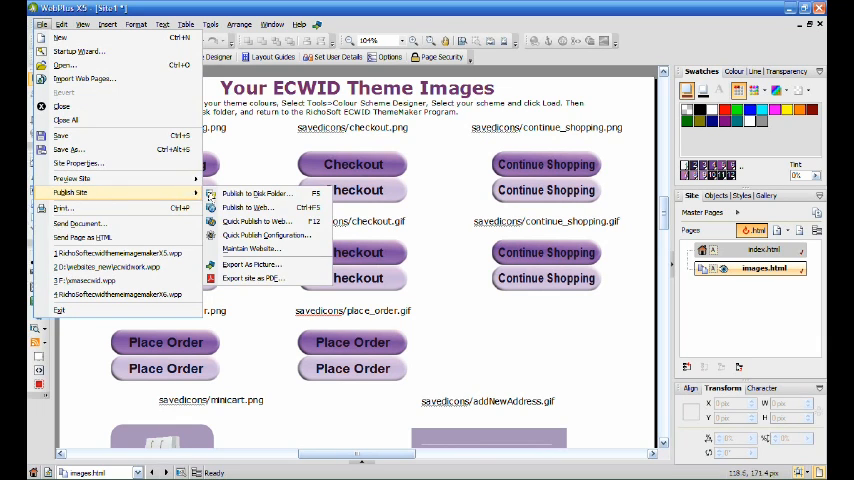
click(253, 198)
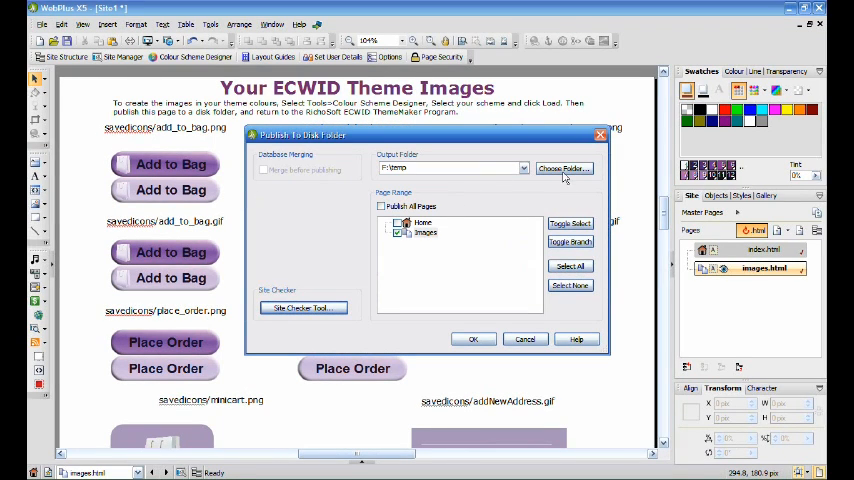
click(563, 172)
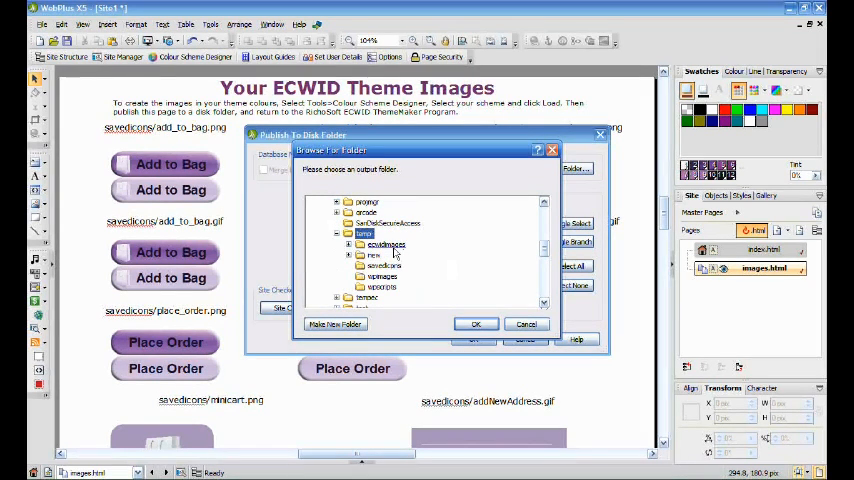
click(385, 244)
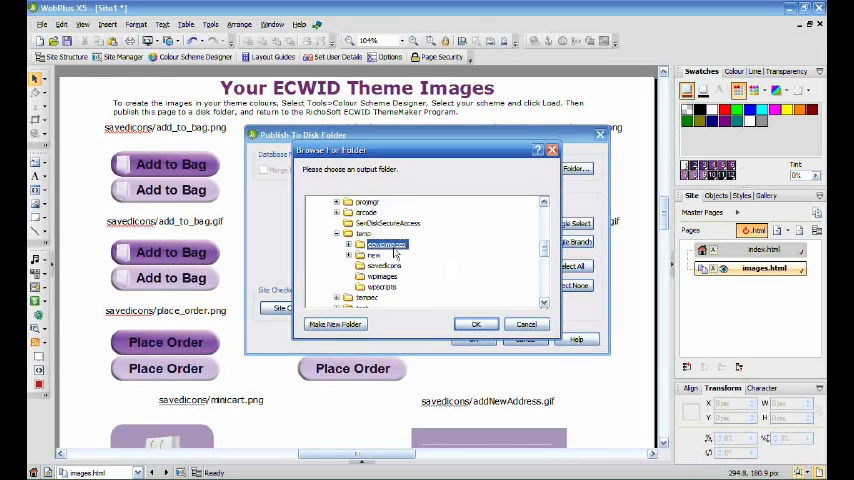
click(478, 327)
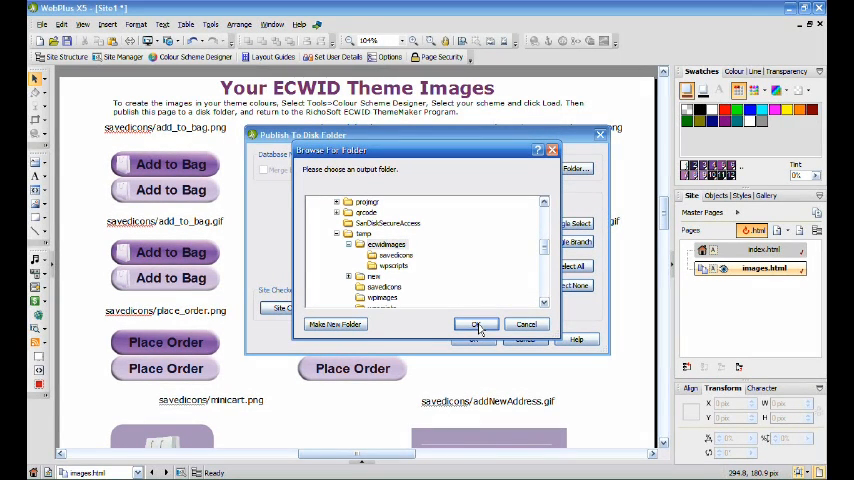
click(478, 327)
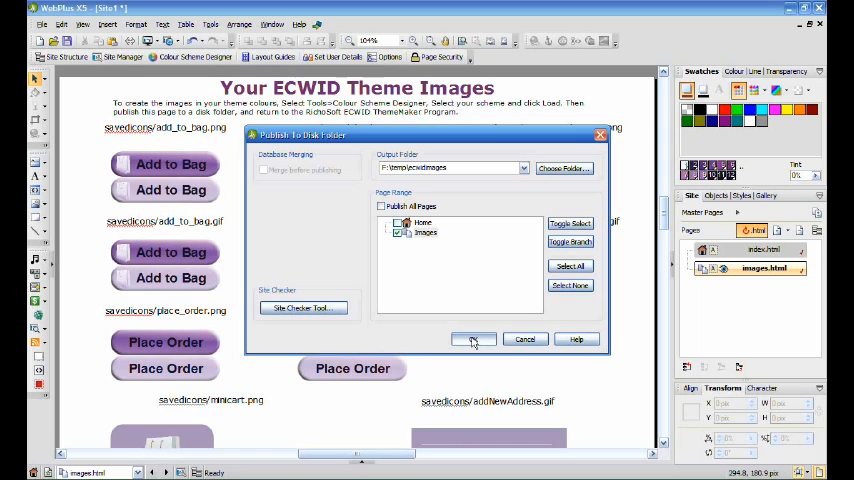
- Publish the images page, overwriting the previously published files
click(473, 340)
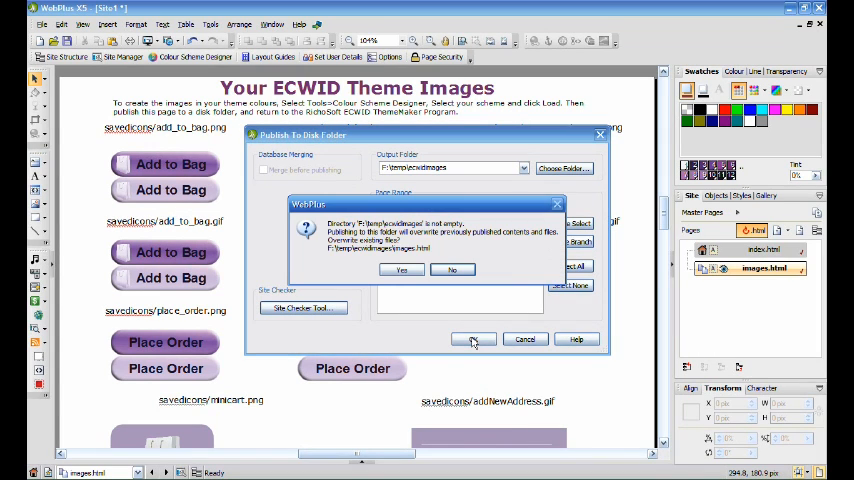
click(404, 270)
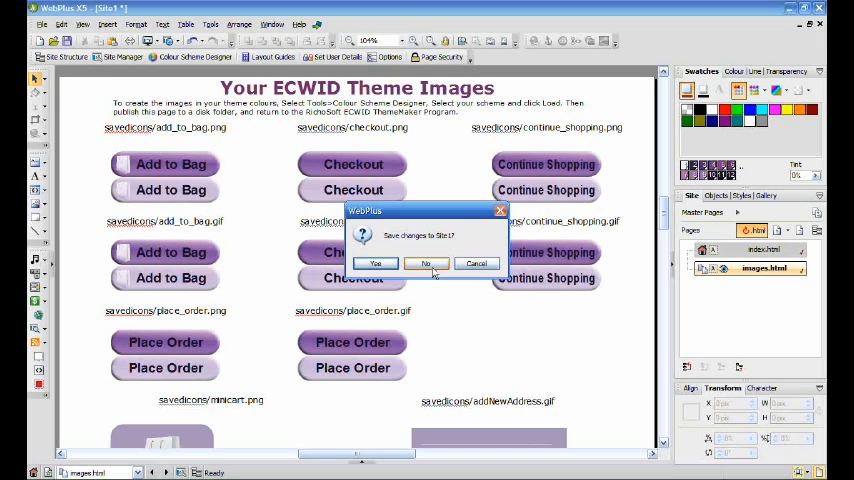
- Close WebPlus without saving and browse for the theme images folder
click(427, 264)
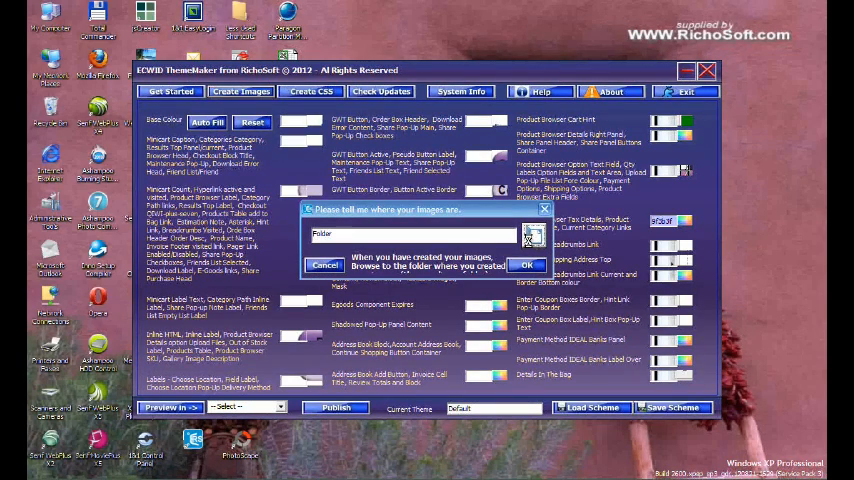
click(531, 238)
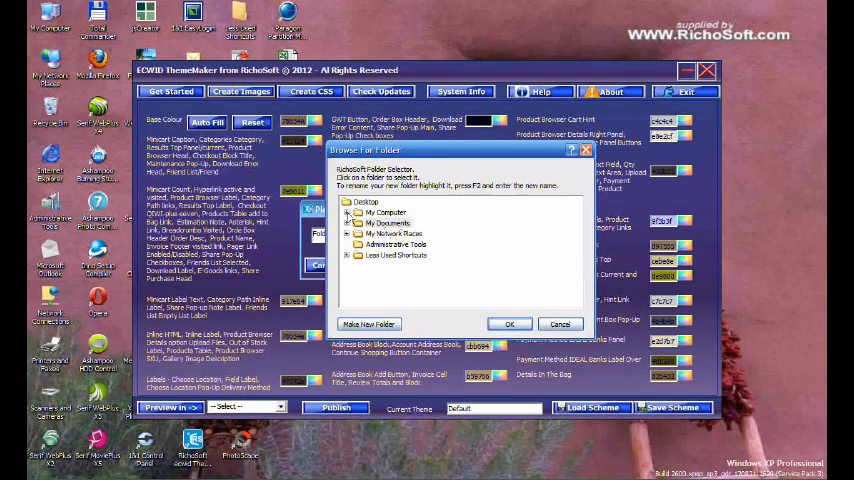
click(355, 220)
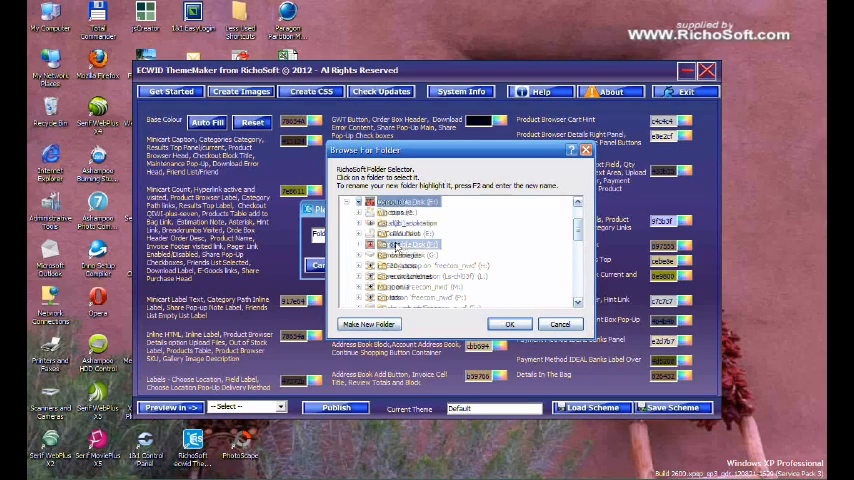
scroll(491, 265, down, 2)
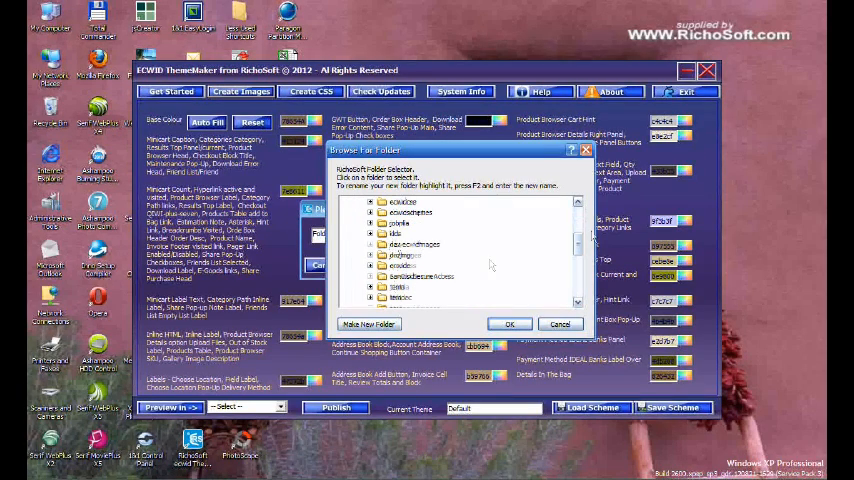
scroll(420, 260, down, 1)
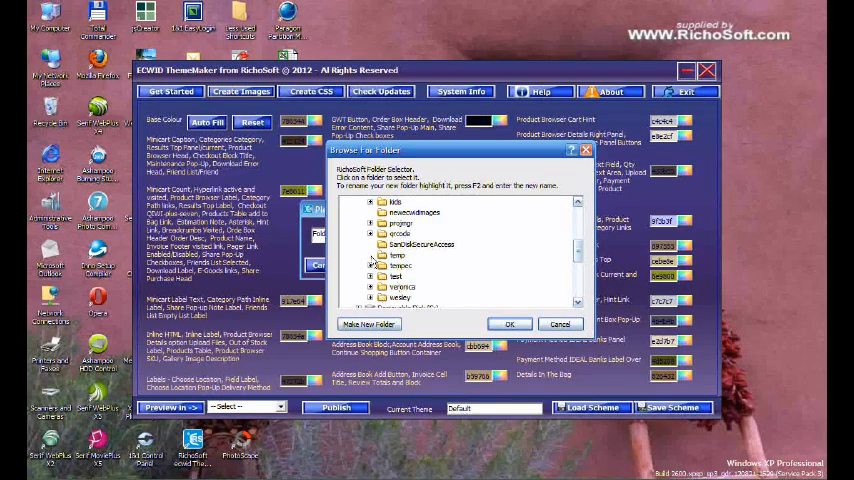
- Choose savedicons inside temp\ecwidimages as the images folder and accept it
click(370, 256)
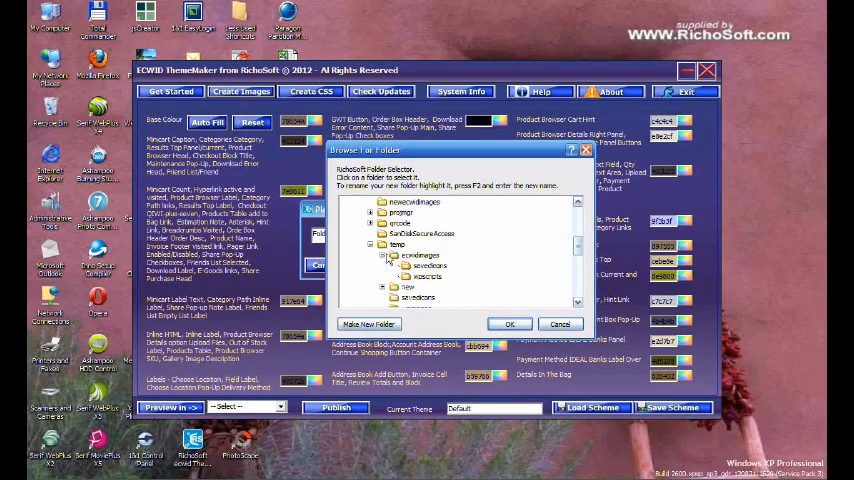
click(429, 265)
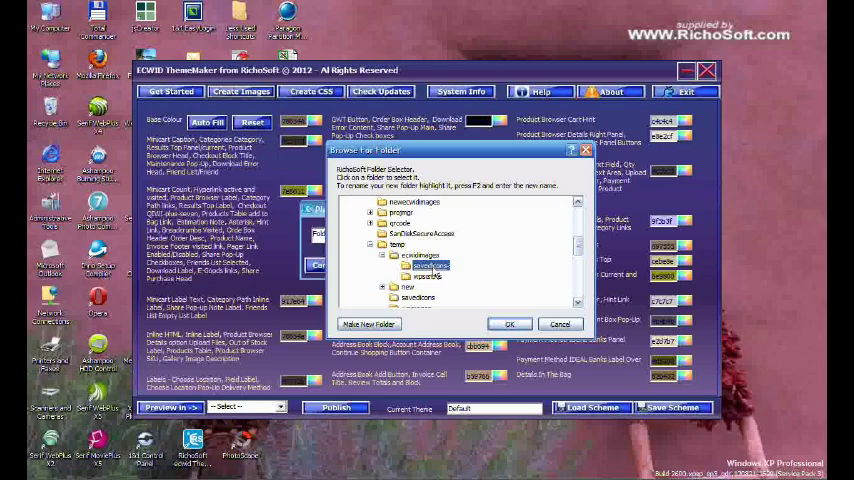
click(507, 325)
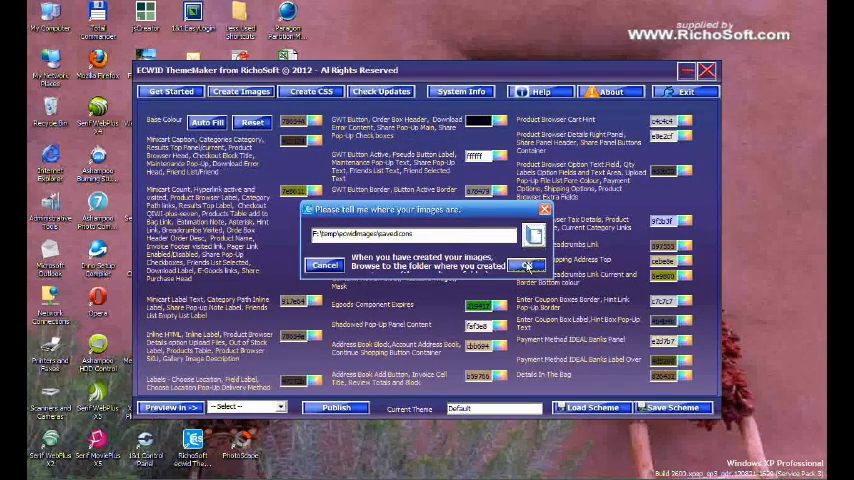
click(528, 266)
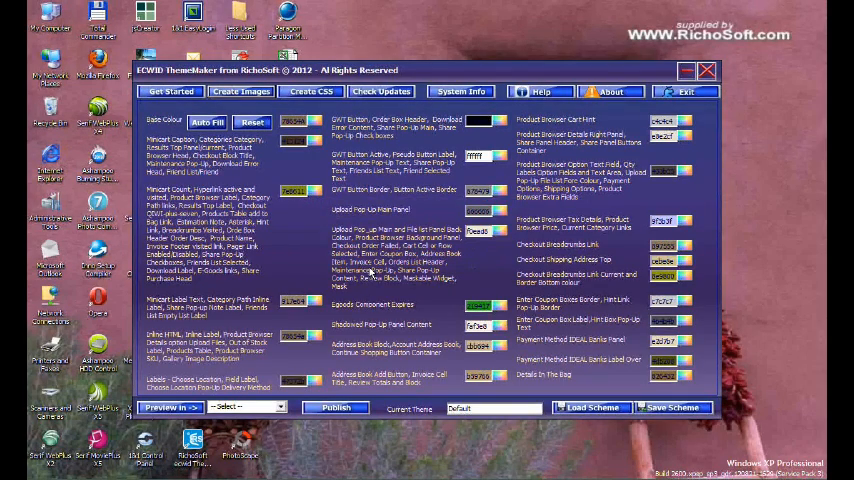
- Reset the theme colours and Auto Fill every field from the purple base colour
click(323, 94)
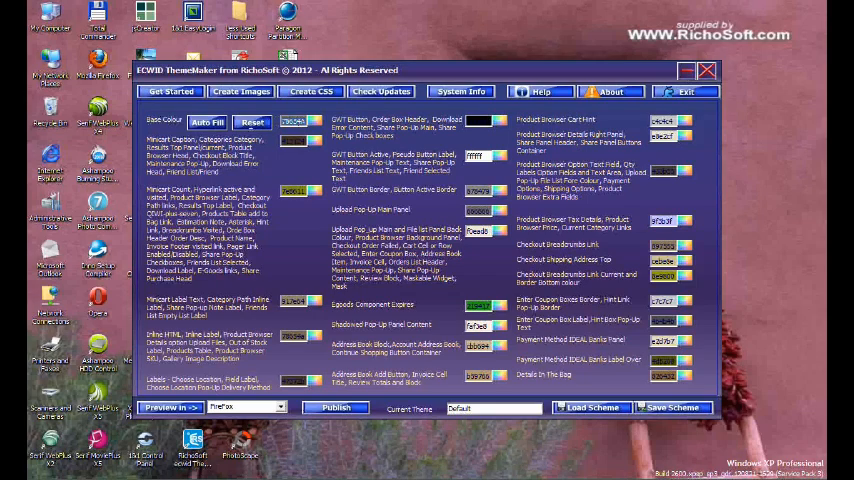
click(251, 123)
click(208, 123)
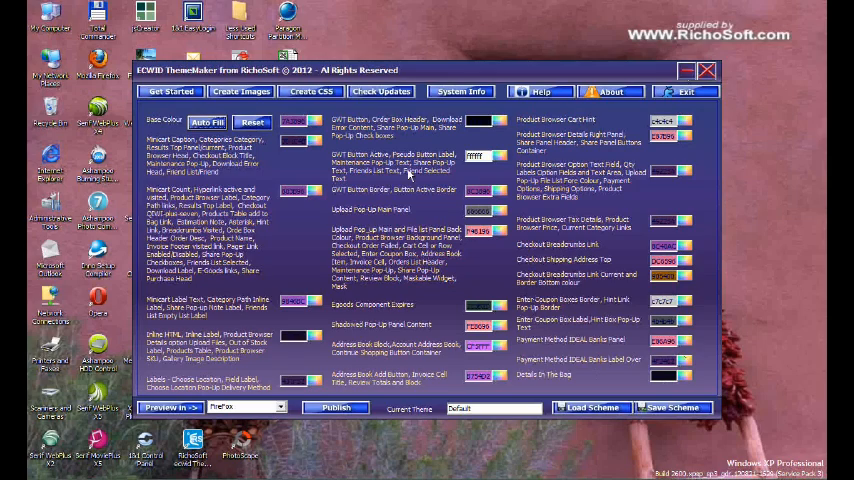
- Create the CSS, confirming the richosoft.co.uk ecwidimages folder as the images URL
click(313, 92)
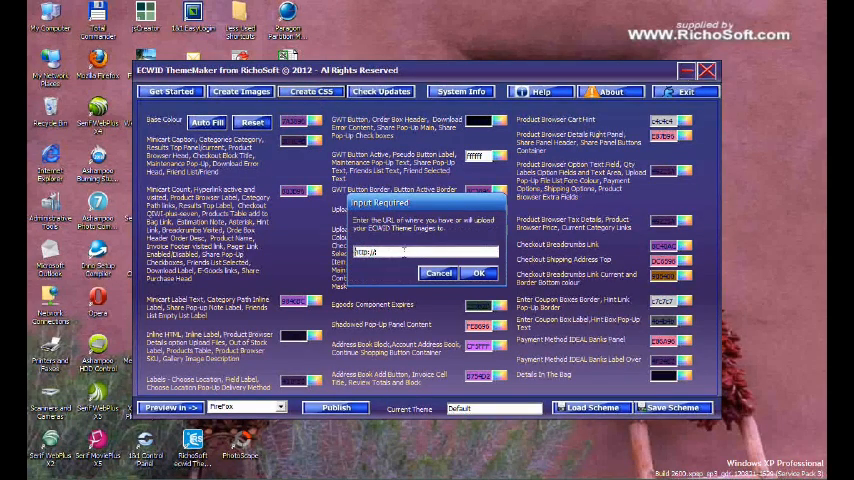
text(www.)
text(richosoft)
text(.co.uk/)
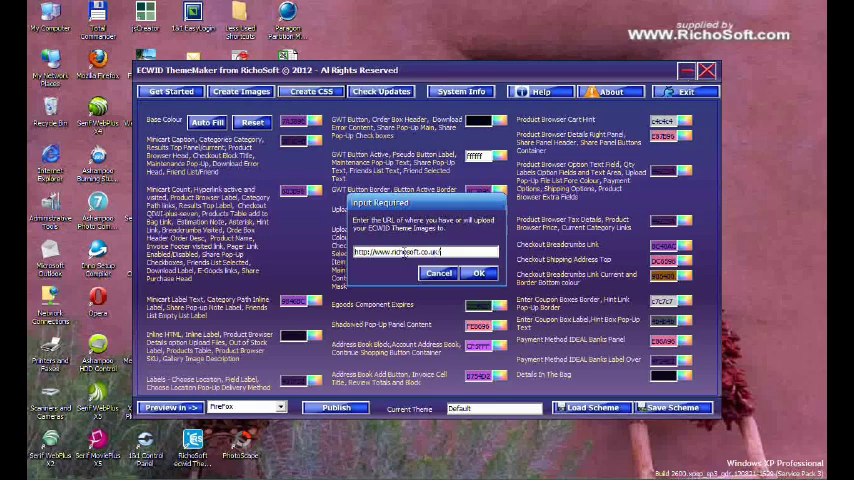
text(www/p)
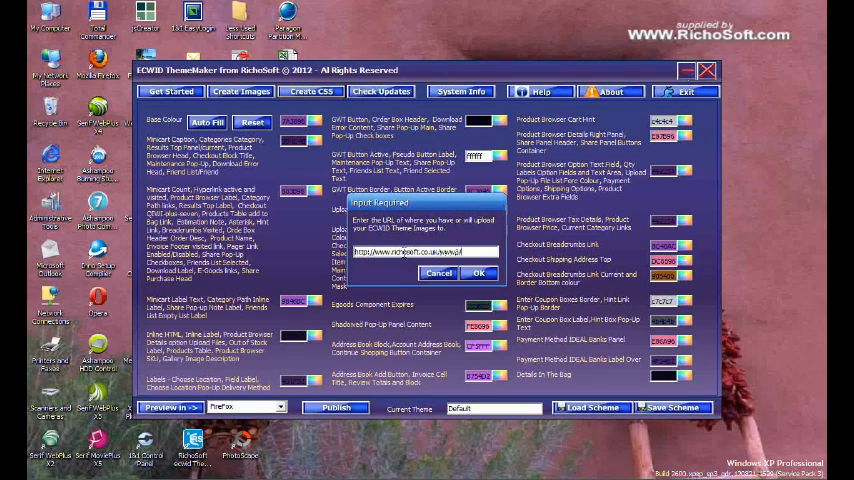
text(/ecwid)
text(images)
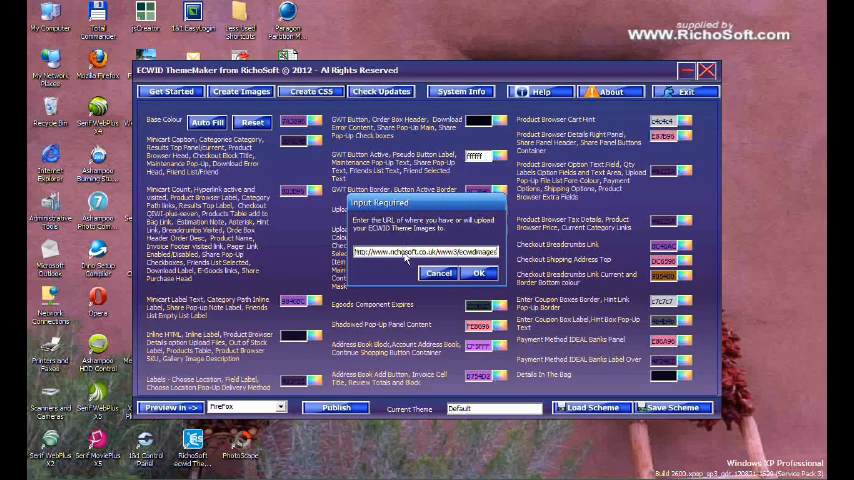
text(/)
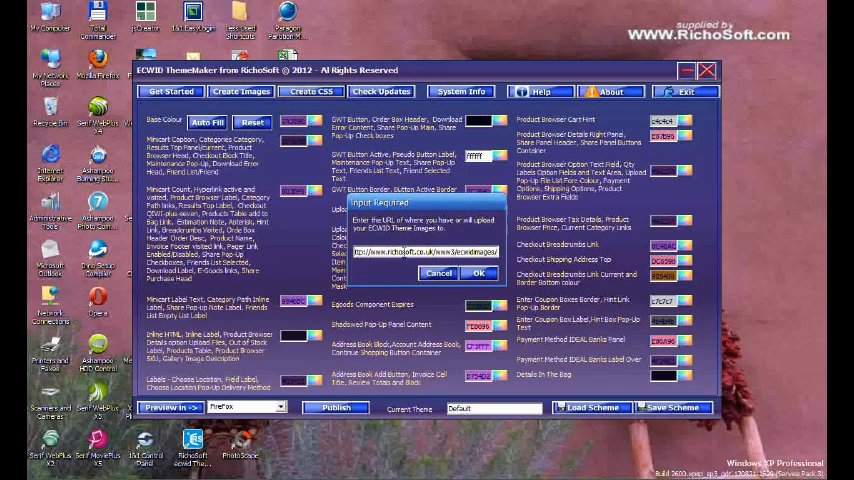
click(488, 275)
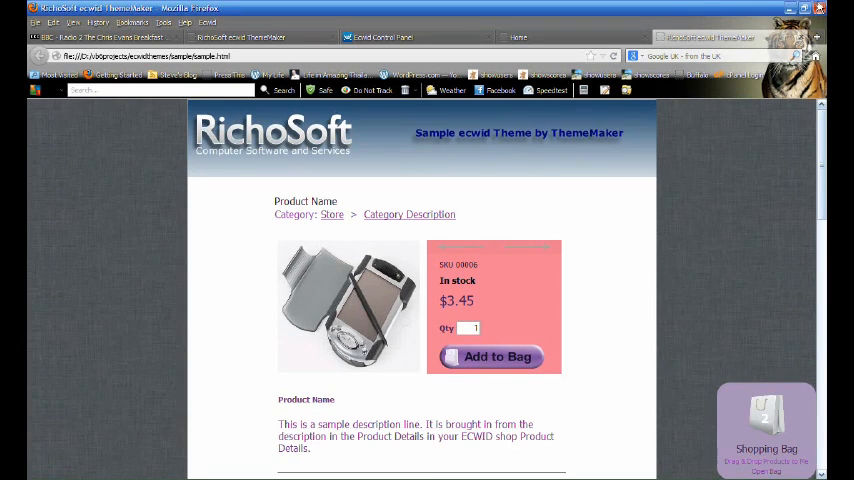
- Close the Firefox sample preview and bring up the Publish steps with generated CSS
key(alt+F4)
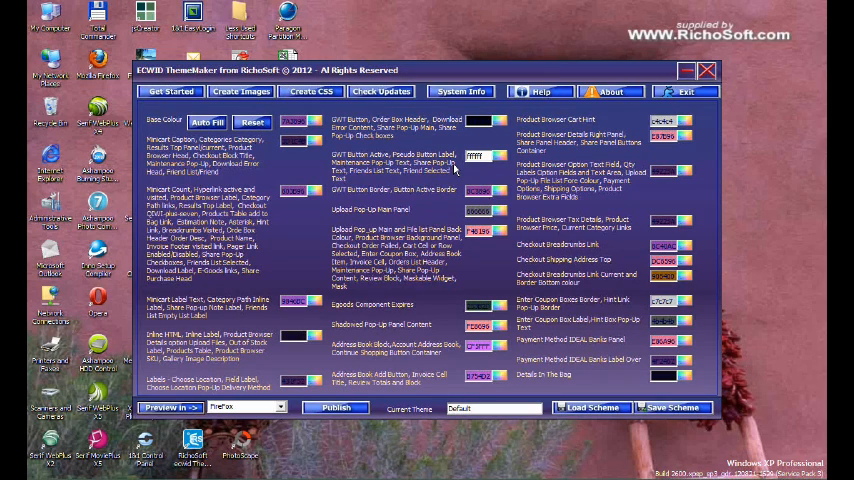
click(338, 408)
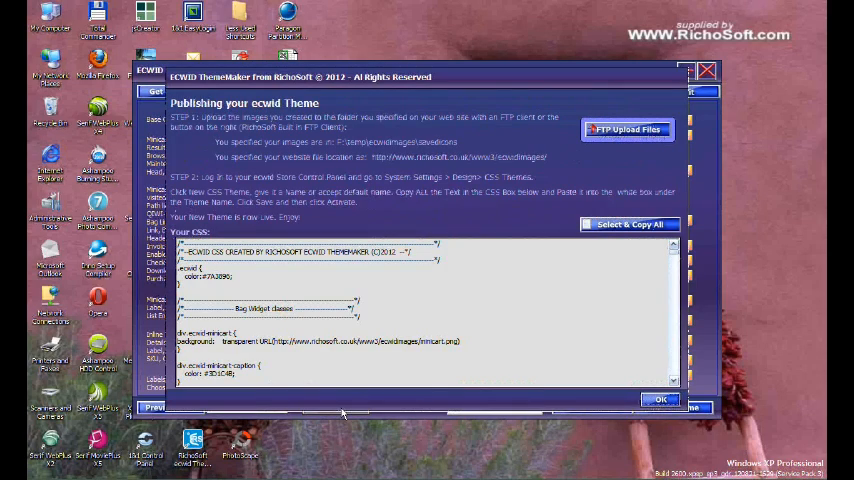
- Load saved FTP details, fix the server folder path and upload the 37 theme images
click(617, 131)
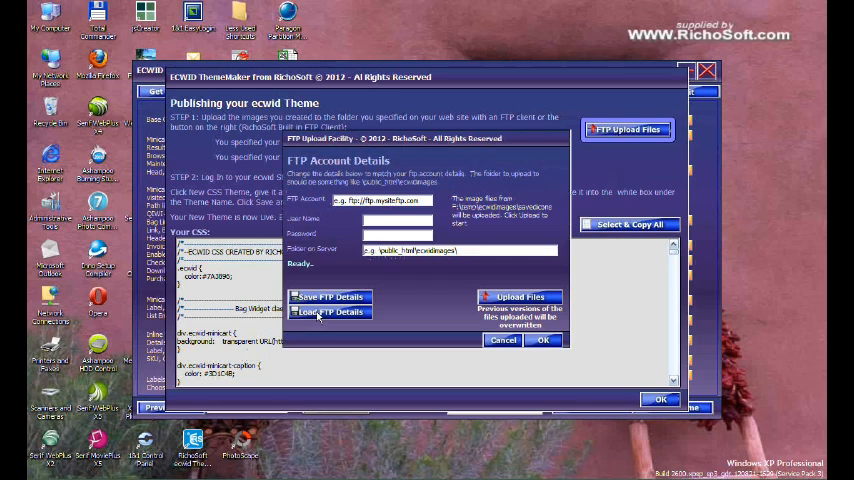
click(318, 313)
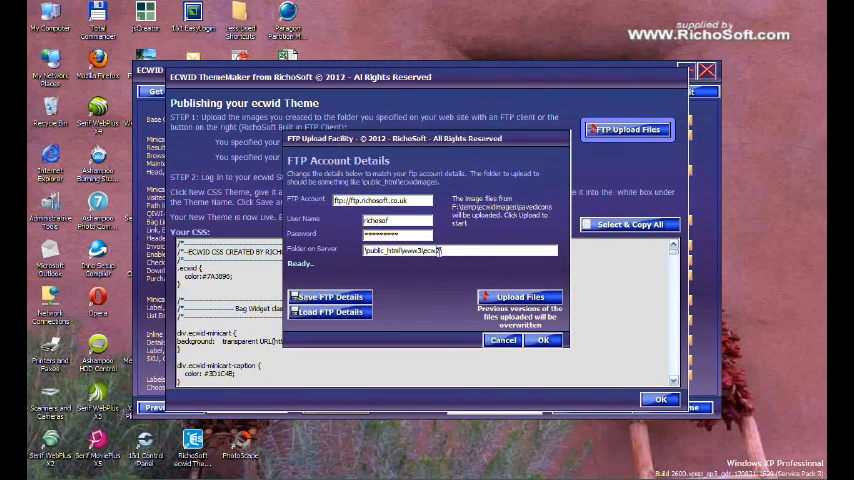
double_click(428, 250)
text(pcw3)
text(id)
text(i)
text(mages\)
click(519, 298)
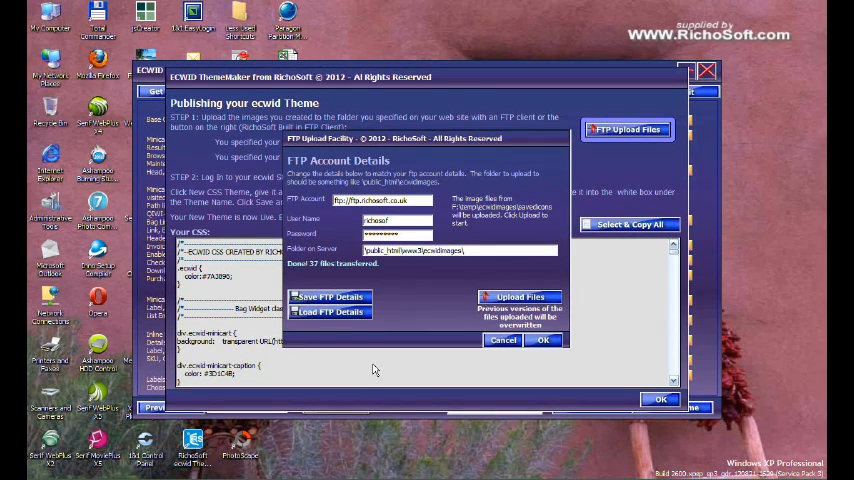
- Close the FTP facility and Select & Copy All of the generated CSS
click(541, 341)
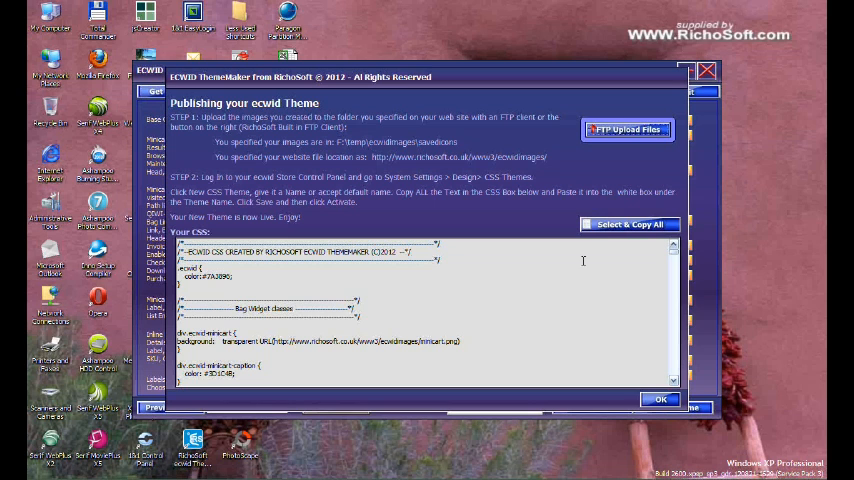
click(622, 226)
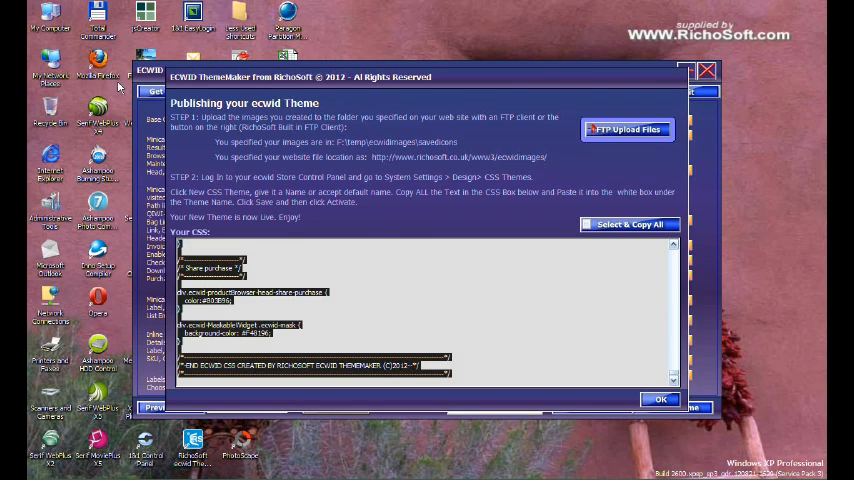
- Launch Firefox from its desktop shortcut
click(97, 62)
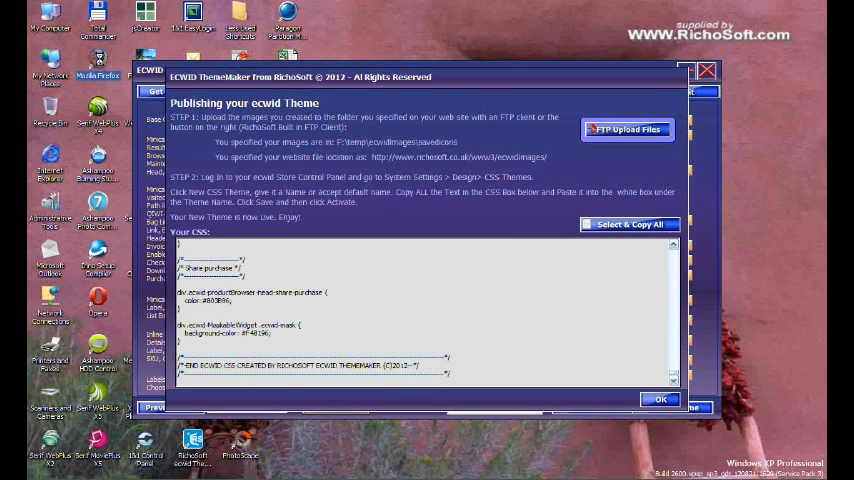
right_click(99, 58)
click(123, 66)
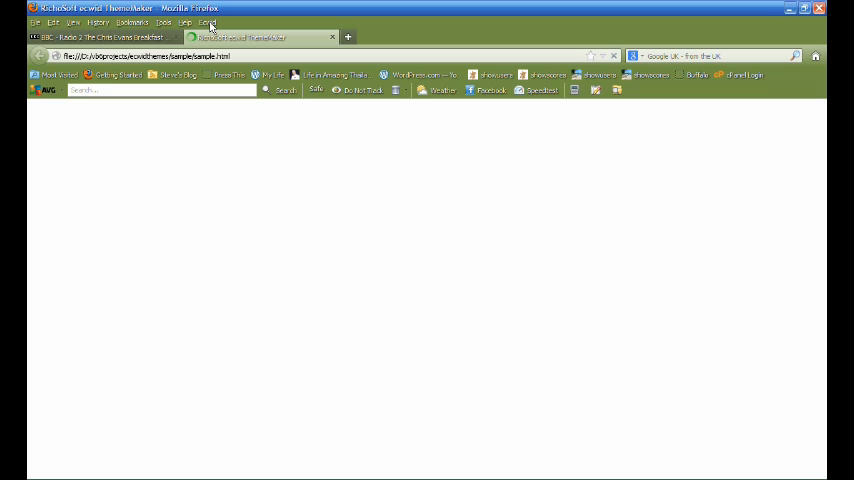
- Launch the Ecwid Control Panel in a new tab from the Ecwid bookmark menu
click(207, 22)
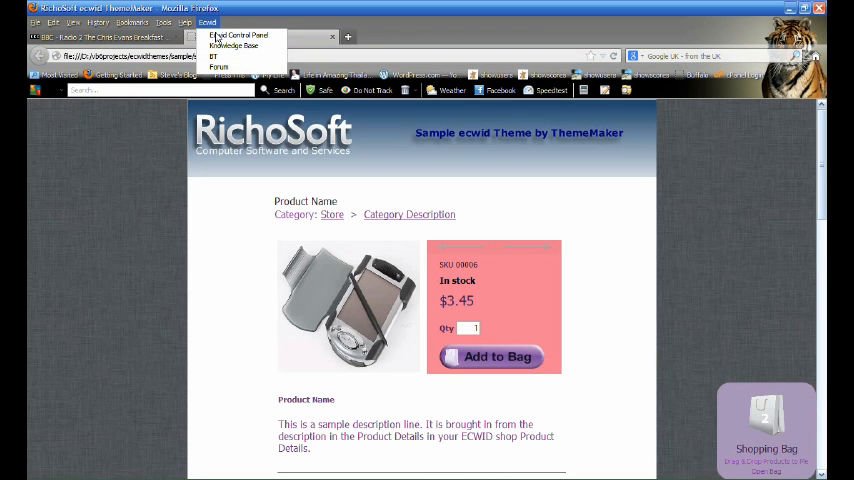
click(216, 36)
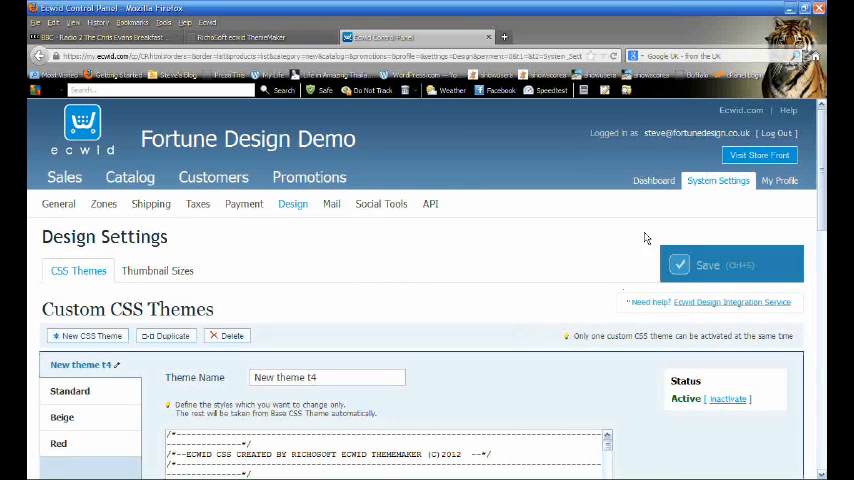
- Select all of New theme t4's CSS, paste the generated purple ThemeMaker CSS over it and save
click(669, 188)
scroll(822, 230, down, 3)
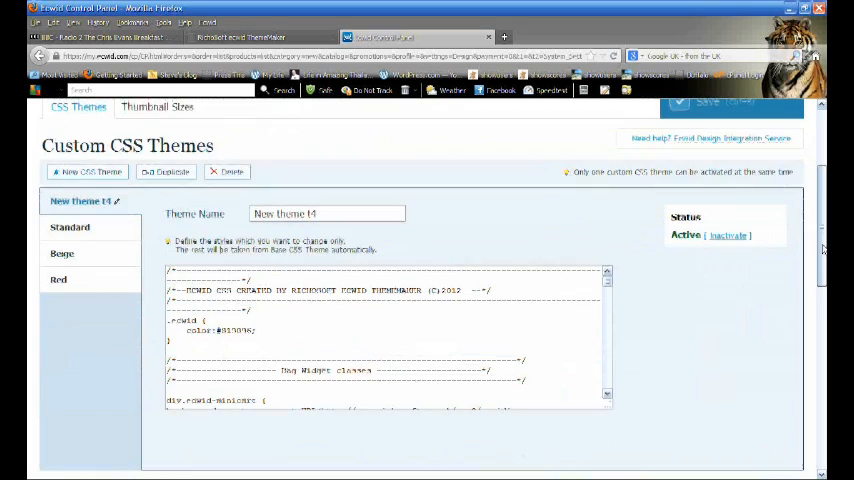
scroll(518, 296, up, 1)
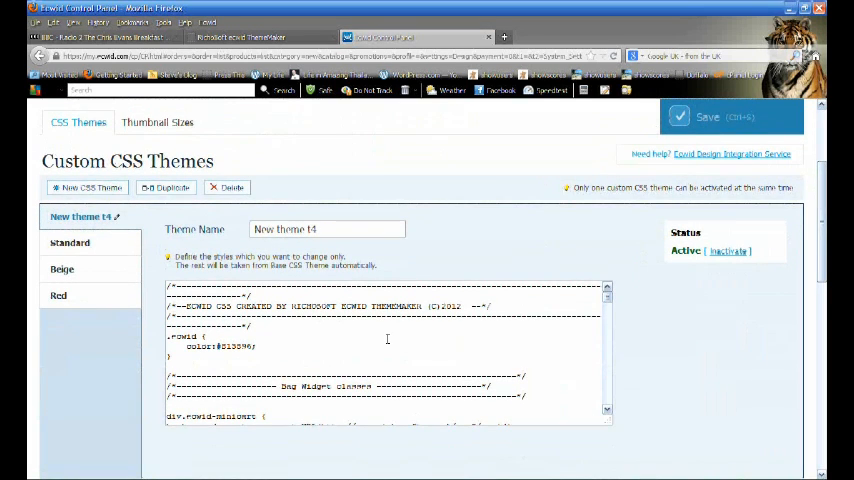
right_click(387, 339)
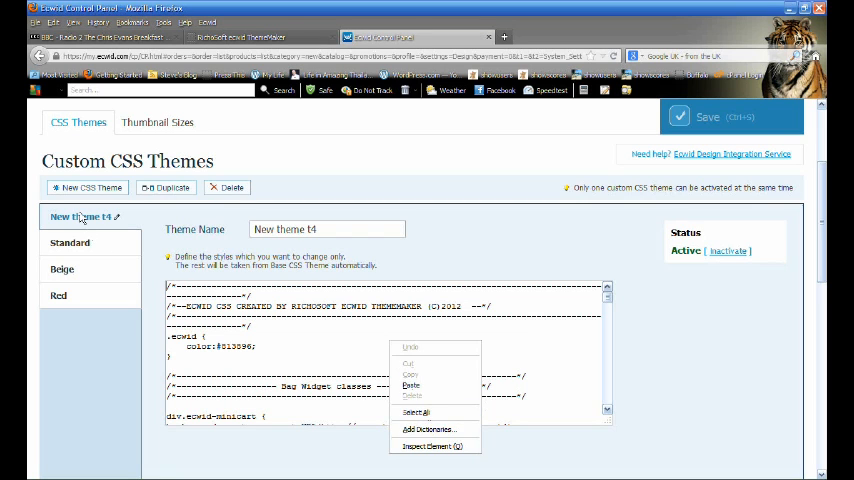
click(383, 344)
right_click(386, 336)
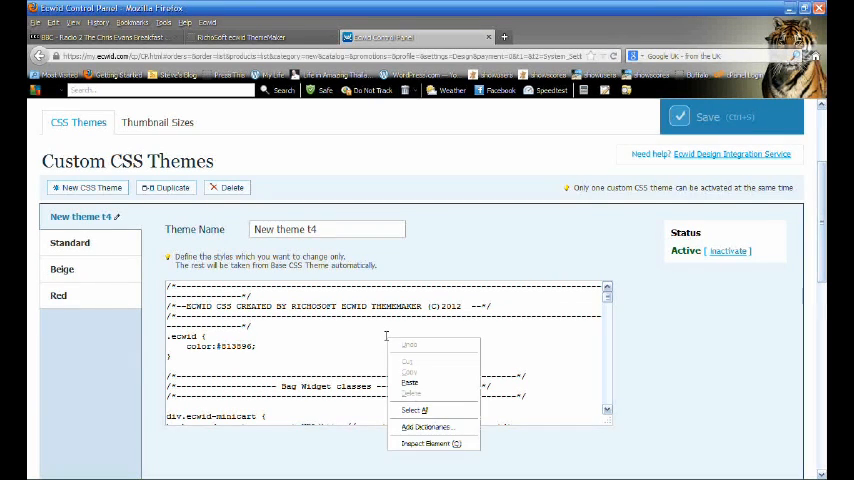
click(437, 410)
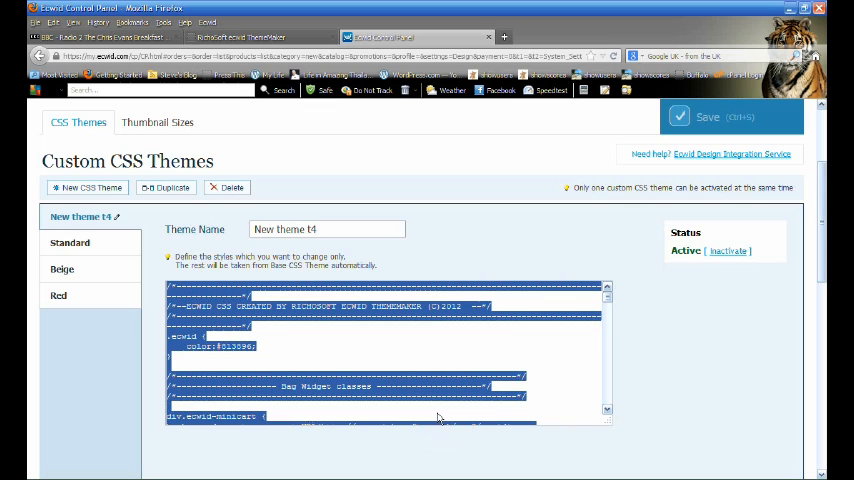
right_click(377, 320)
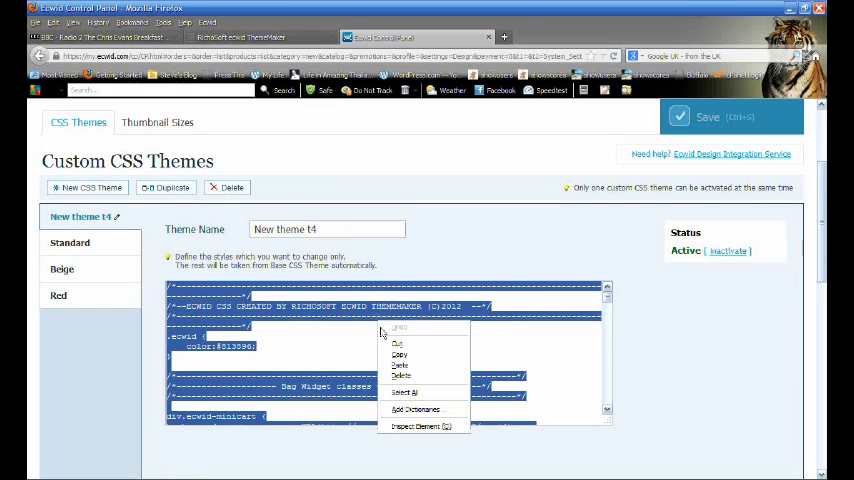
click(413, 368)
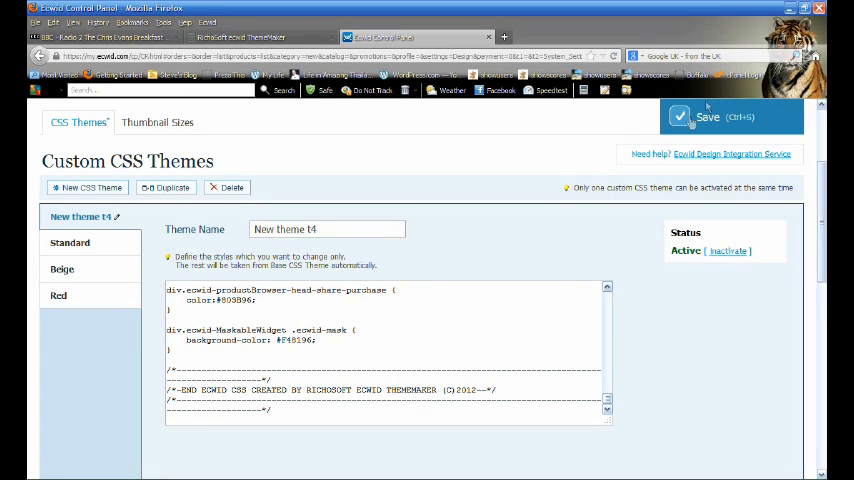
click(679, 122)
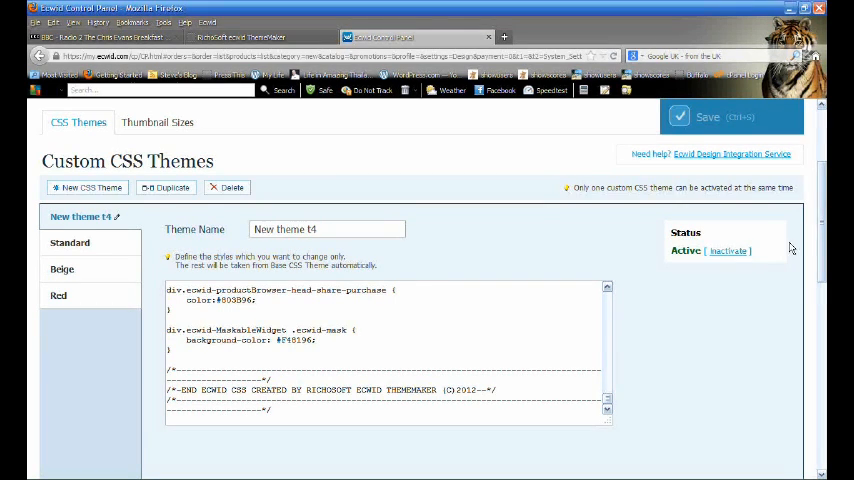
drag(820, 229, 815, 186)
scroll(815, 186, up, 1)
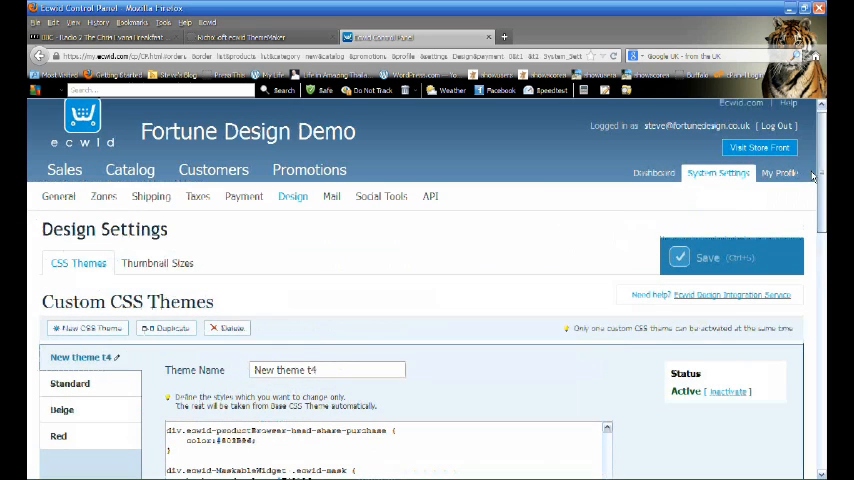
- Visit the live Demo Store Front in a new tab via Visit Store Front
click(764, 150)
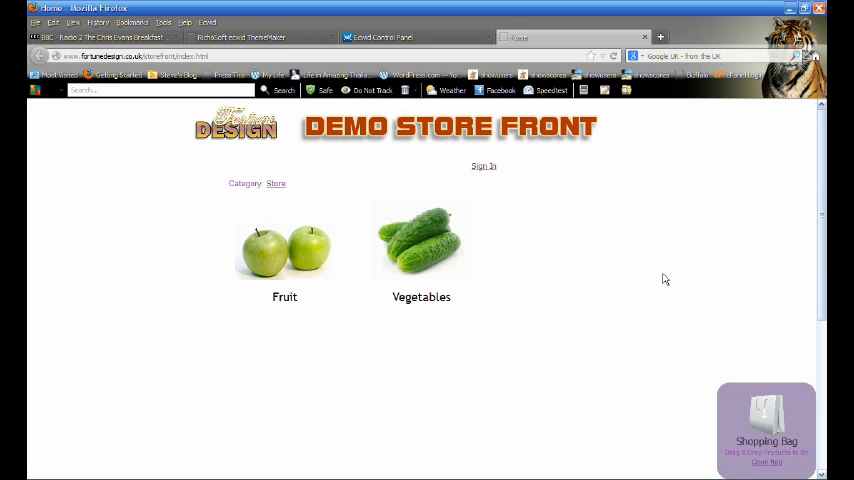
- Go to Vegetables, pick Cucumber and reach the Shopping Bag listing it at $1.12
click(425, 249)
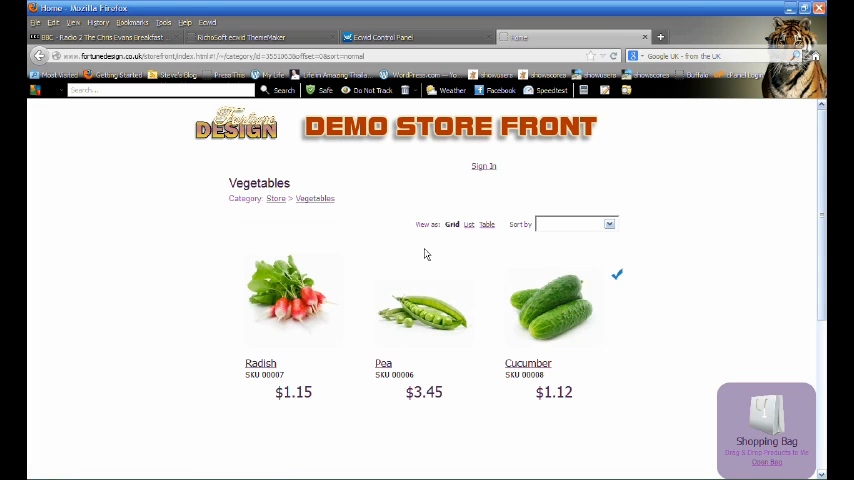
click(540, 303)
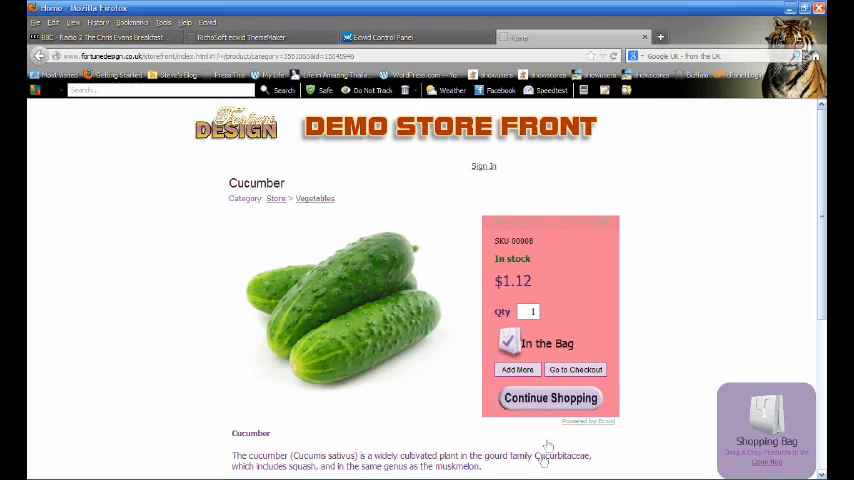
drag(822, 316, 824, 254)
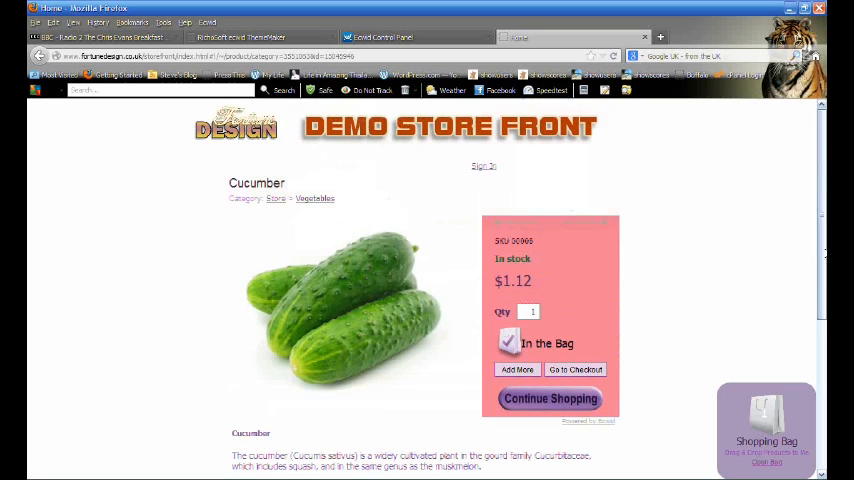
click(586, 372)
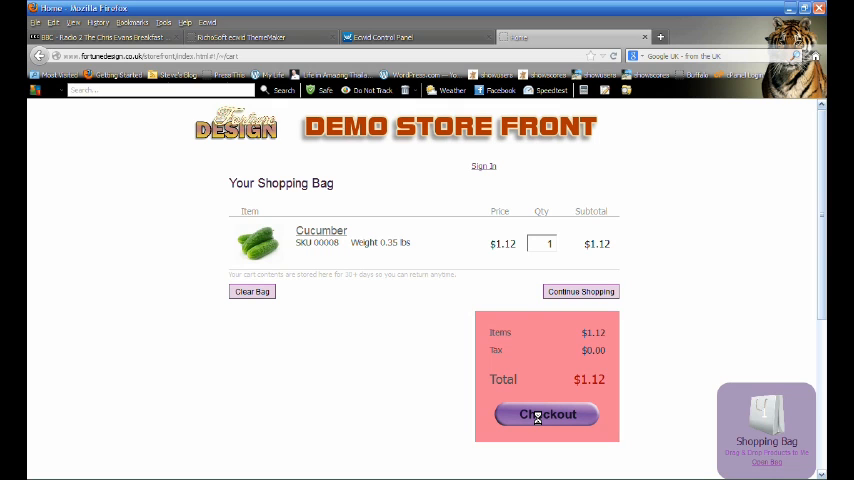
click(537, 416)
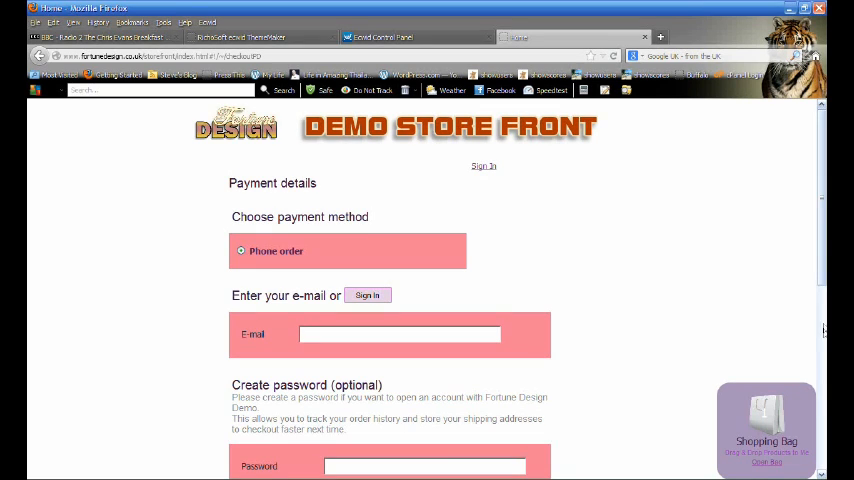
click(823, 372)
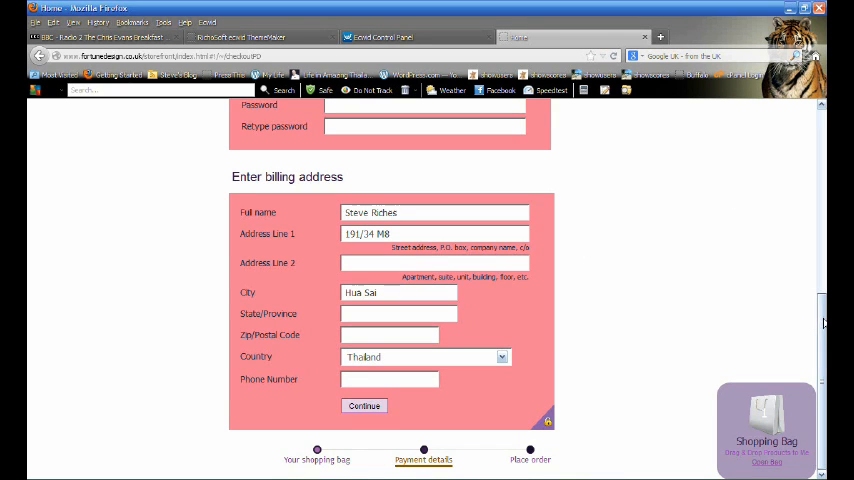
scroll(818, 277, up, 2)
scroll(814, 260, up, 1)
scroll(806, 215, up, 1)
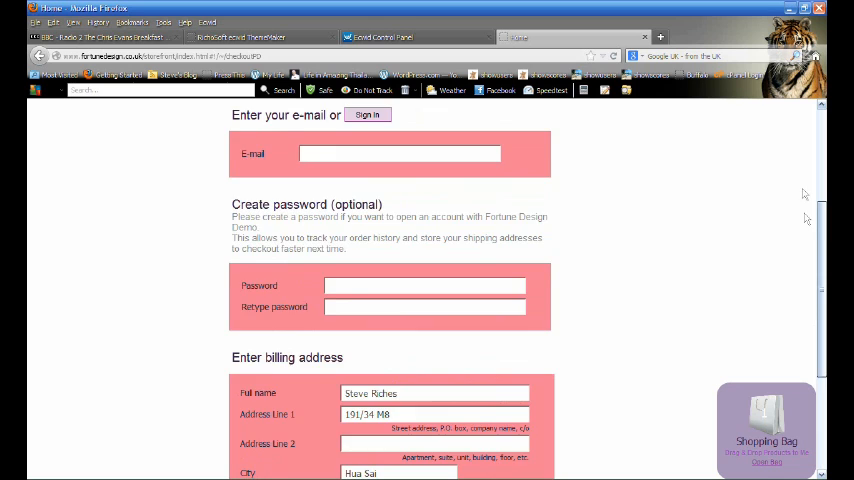
scroll(803, 185, up, 2)
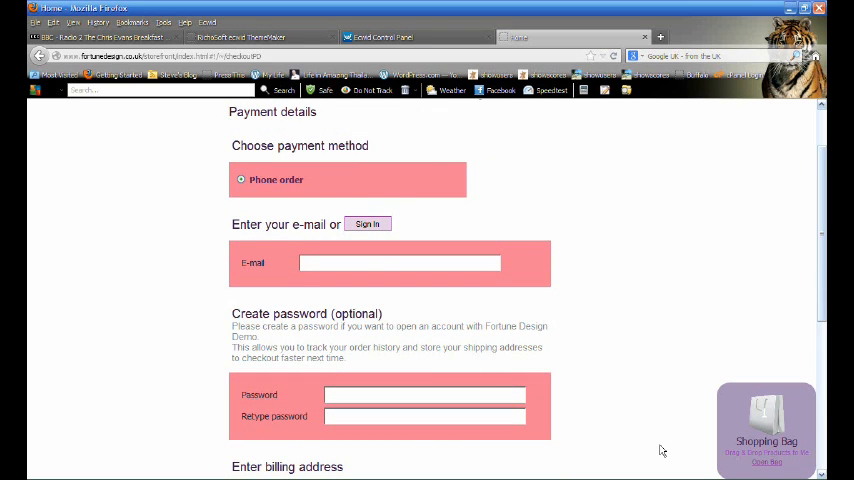
click(779, 466)
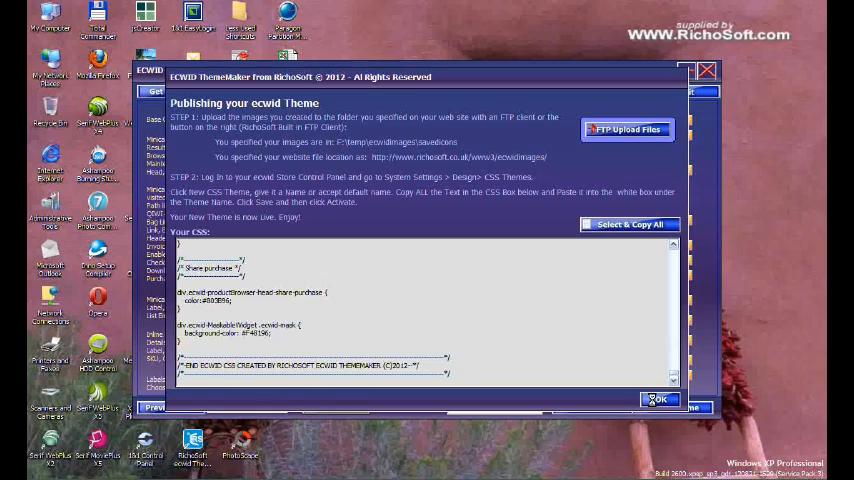
- Dismiss the publishing instructions, skim and close Help, then bring up Check for Updates
click(654, 405)
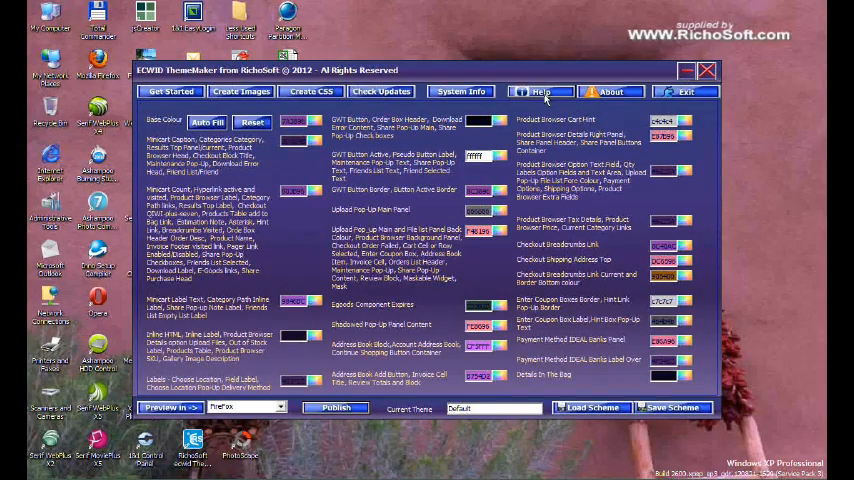
click(545, 95)
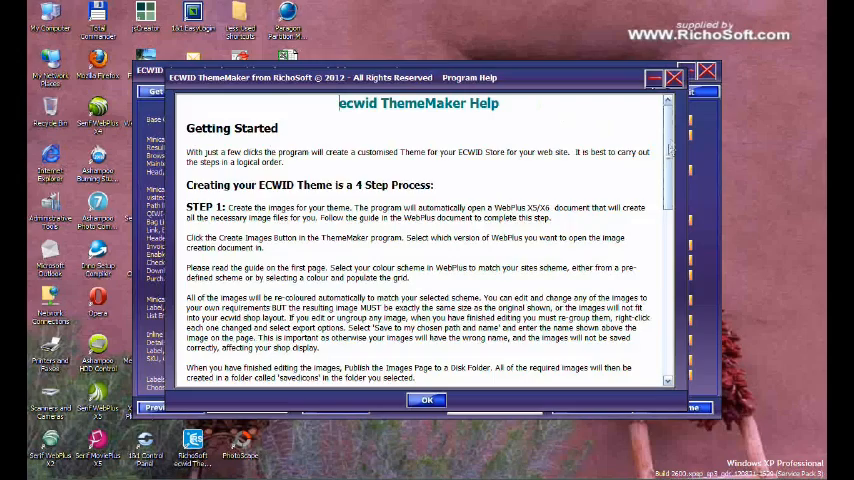
scroll(667, 148, down, 5)
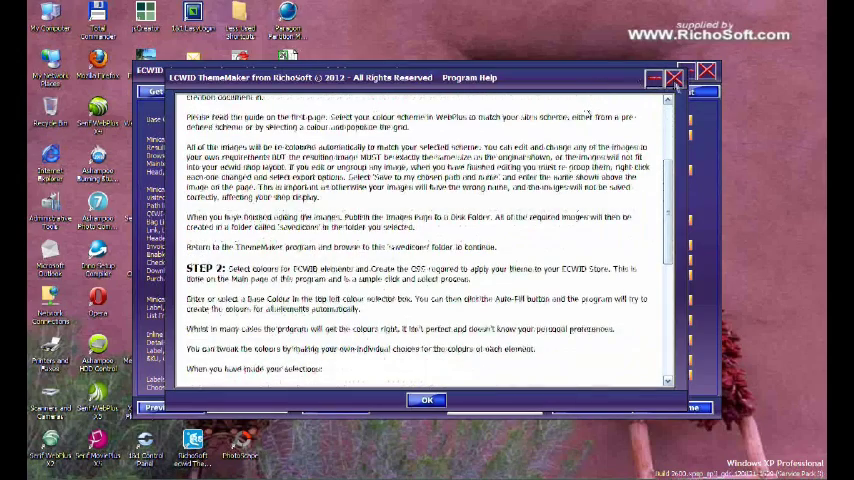
click(675, 80)
click(381, 91)
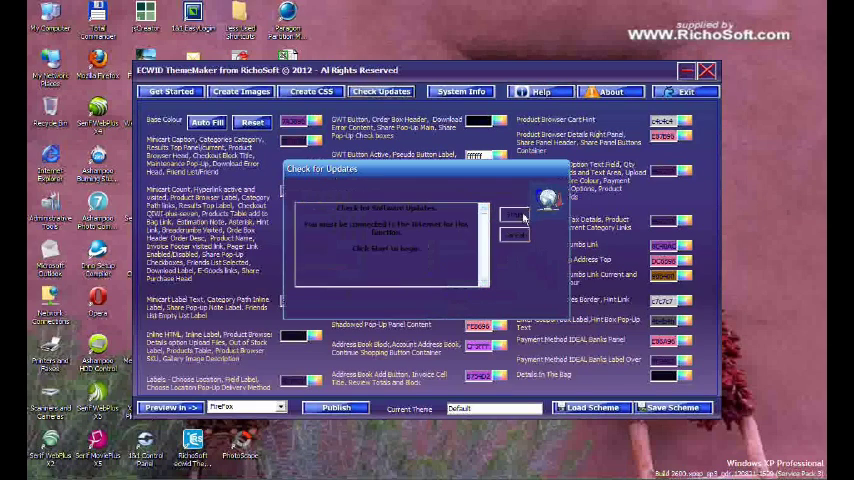
- Run the update check confirming no updates are available, then bring up System Info
click(516, 215)
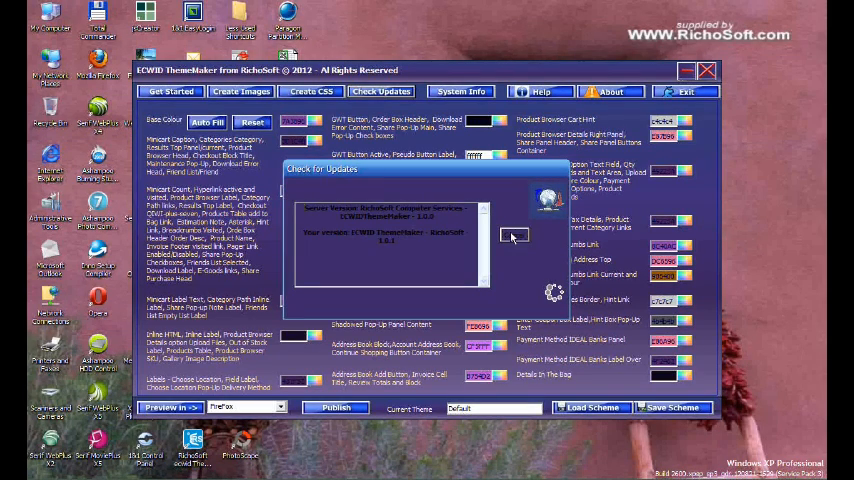
click(512, 235)
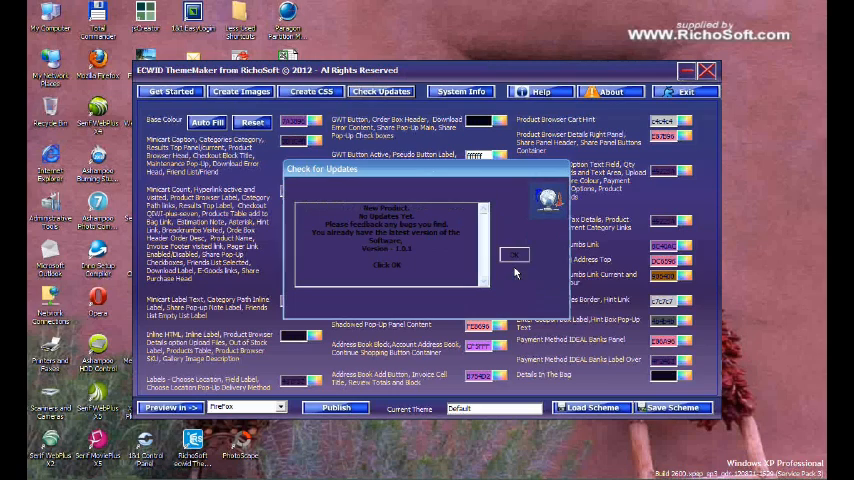
click(516, 258)
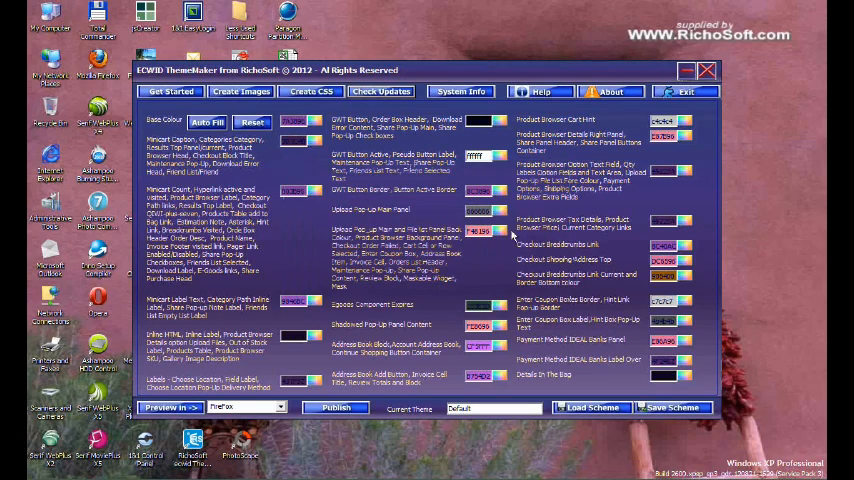
click(458, 96)
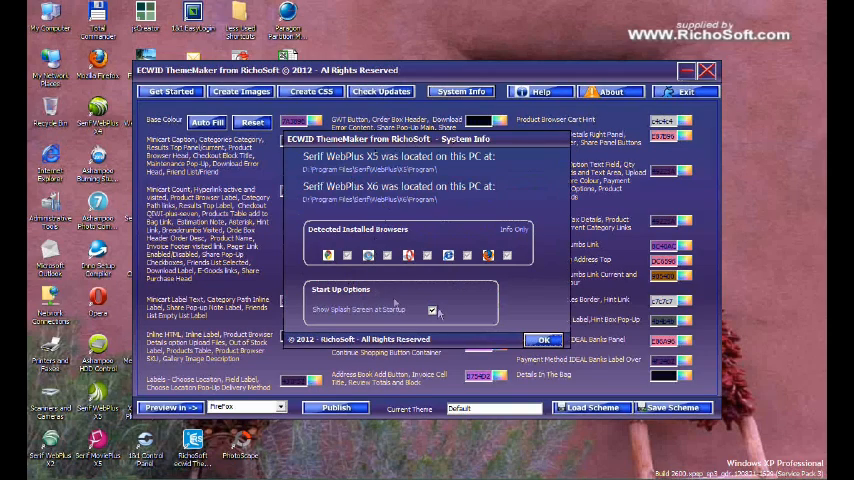
- Close System Info so the RichoSoft About screen showing version 1.0.1 can appear
click(543, 340)
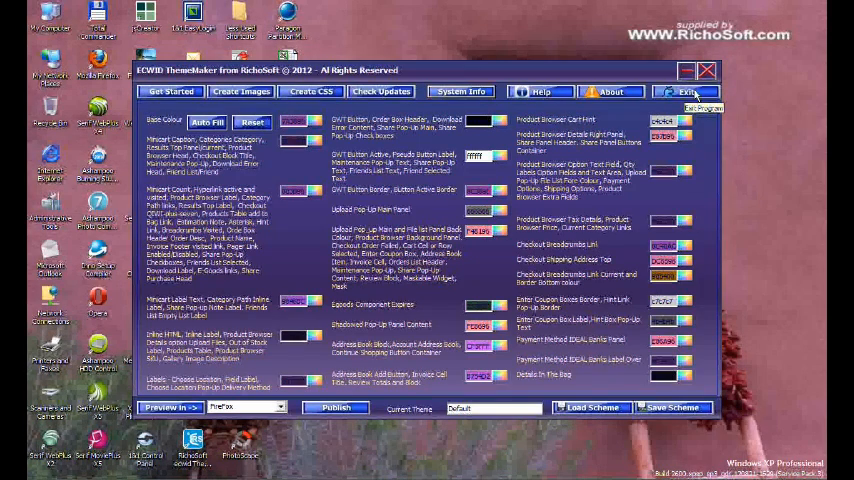
click(610, 91)
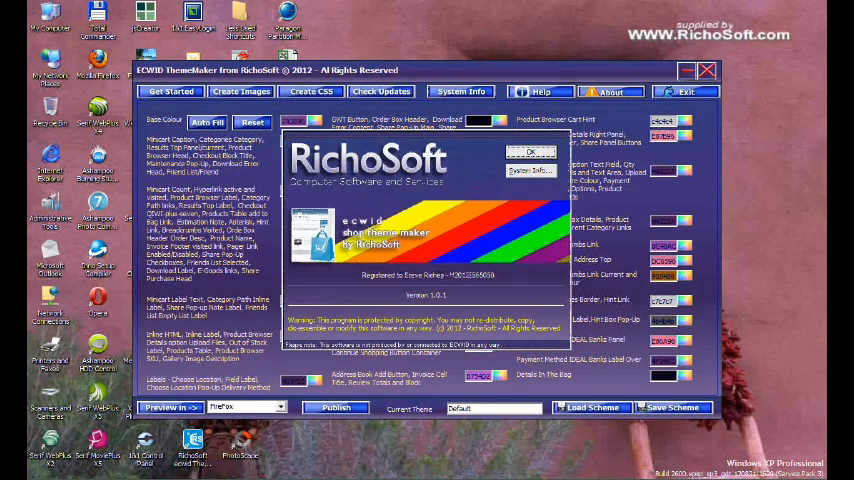